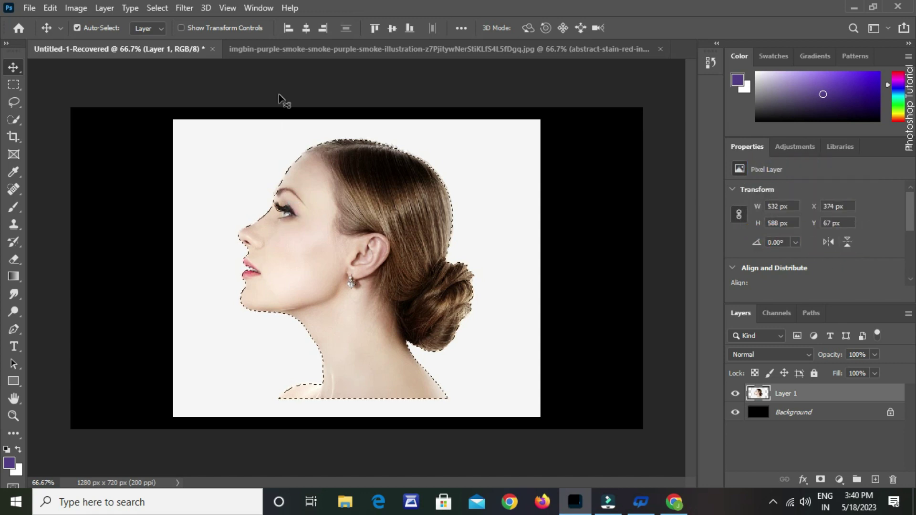
Step: Copy the selected woman to a new layer and delete the original Layer 1 with the white backdrop
key(ctrl)
key(ctrl+j)
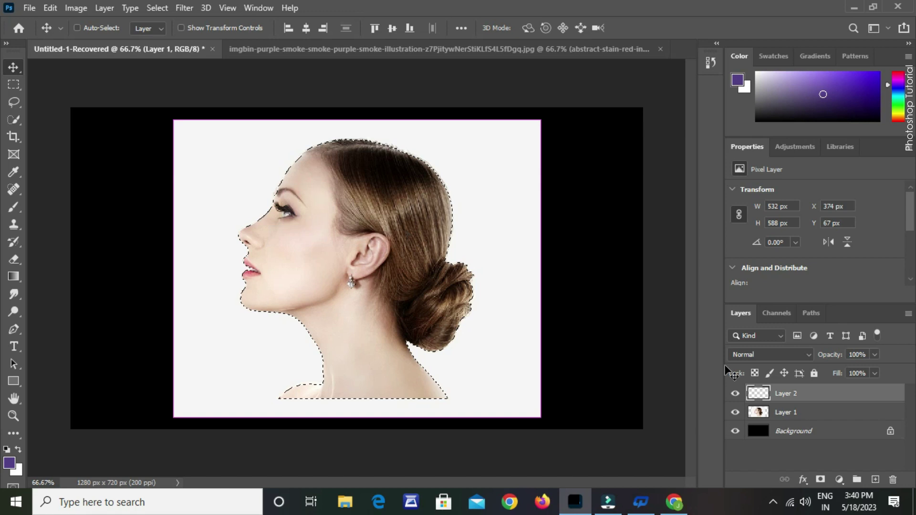
click(816, 413)
key(Delete)
click(800, 394)
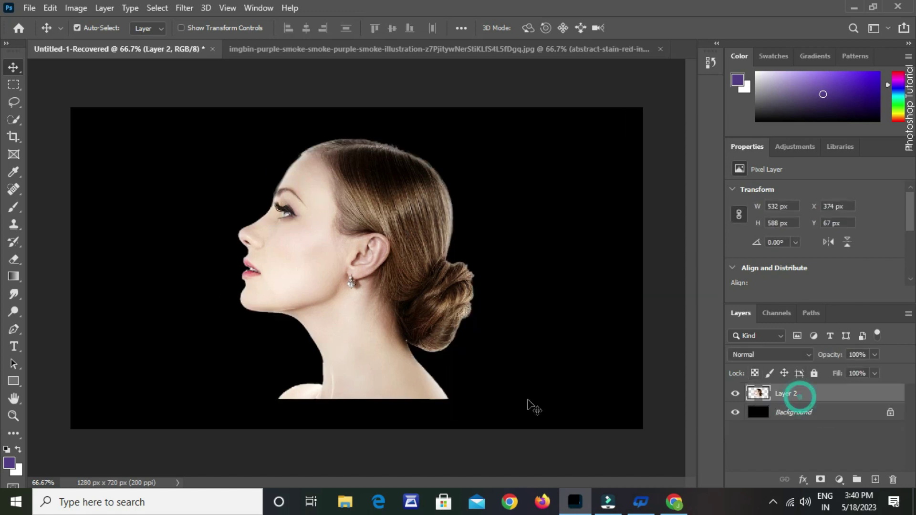
Step: Scale the woman's cutout down and place it in the lower-left part of the black canvas
key(ctrl+t)
drag(467, 395, 419, 341)
mouse_move(374, 266)
mouse_down()
mouse_move(339, 337)
mouse_move(290, 344)
mouse_up()
key(Return)
Step: Switch to the purple-smoke document and rasterize its abstract-stain-red-ink smart object layer
click(367, 50)
click(336, 248)
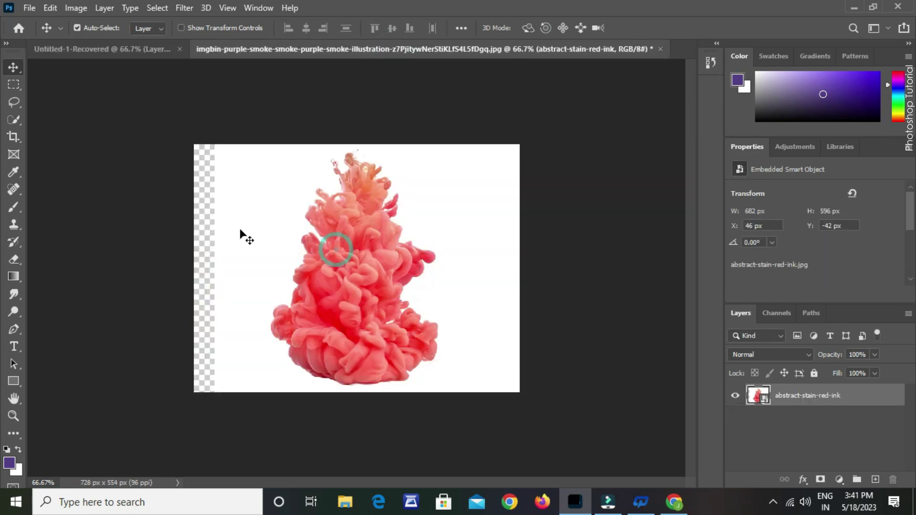
right_click(794, 400)
click(639, 260)
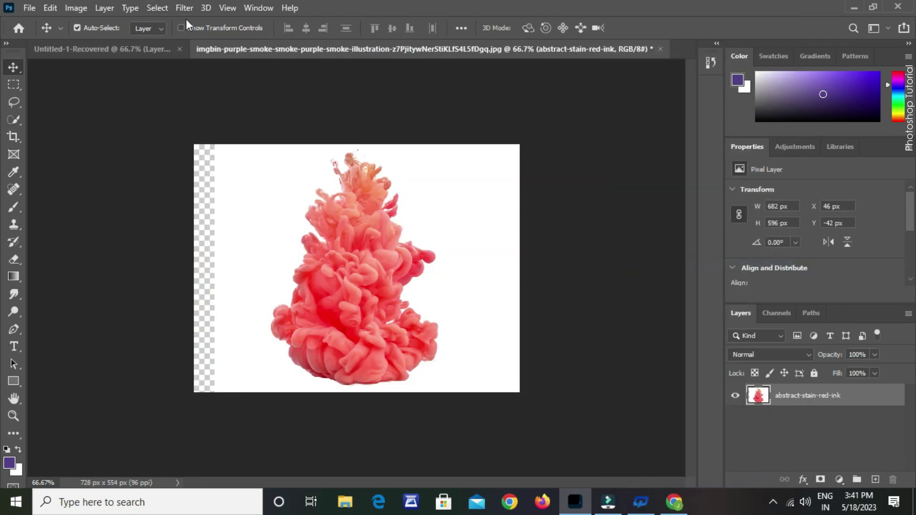
Step: Select the red ink cloud and bring it into the Untitled-1-Recovered document as a layer above the woman
click(157, 7)
click(169, 164)
mouse_move(237, 271)
mouse_down()
mouse_move(102, 39)
mouse_move(399, 263)
mouse_move(366, 276)
mouse_up()
Step: Rotate the ink cloud to about 86.18°, scale it to about 121.64%, and place it over the woman's head with its tip trailing behind
key(ctrl+t)
mouse_move(480, 116)
mouse_down()
mouse_move(511, 288)
mouse_move(485, 315)
mouse_move(499, 308)
mouse_move(560, 359)
mouse_up()
mouse_move(478, 255)
mouse_down()
mouse_move(413, 267)
mouse_move(399, 281)
mouse_up()
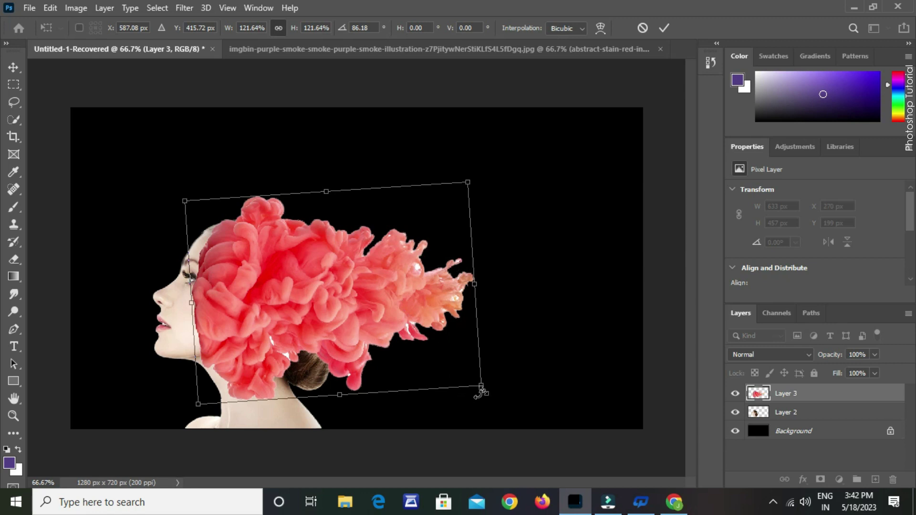
mouse_move(426, 310)
mouse_down()
mouse_move(415, 304)
mouse_move(415, 314)
mouse_up()
key(Return)
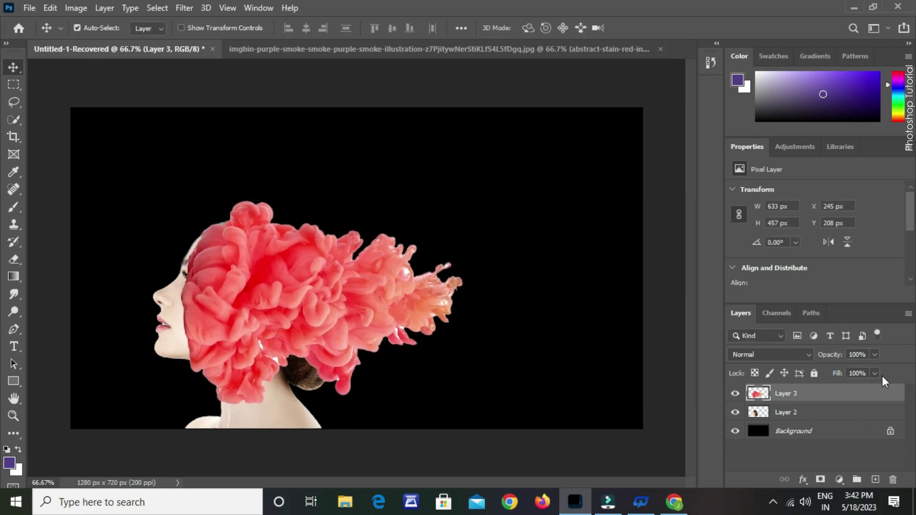
Step: Lower Layer 3's opacity to 72% and add layer masks to Layer 3 and Layer 2
click(842, 368)
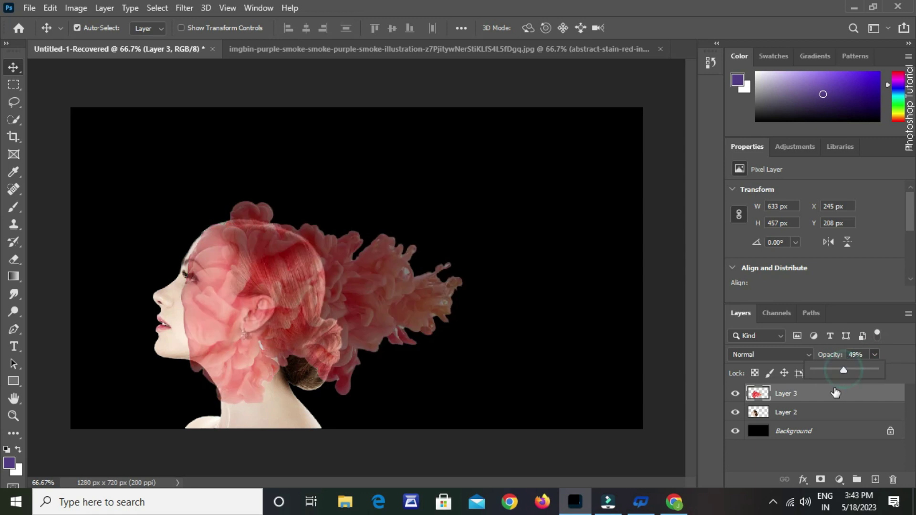
click(859, 370)
click(822, 479)
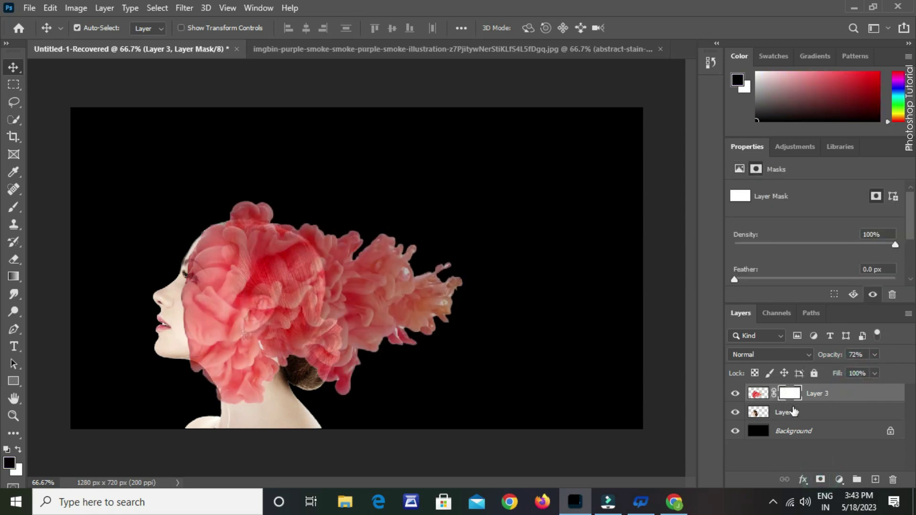
click(816, 413)
click(820, 479)
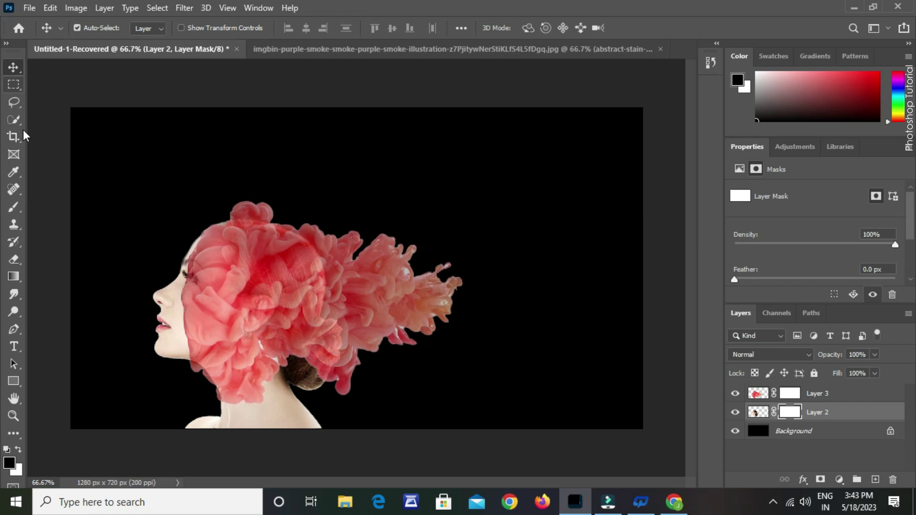
Step: With a 112 px soft round black brush, mask out the hair on Layer 2 and the ink covering the face on Layer 3
click(14, 207)
right_click(269, 252)
click(321, 359)
click(368, 162)
mouse_move(243, 216)
mouse_down()
mouse_move(277, 291)
mouse_move(334, 318)
mouse_up()
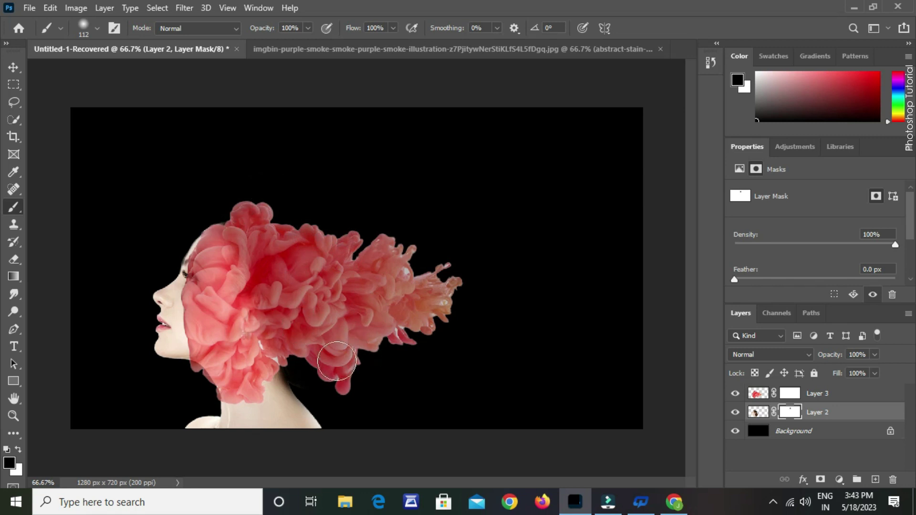
click(781, 393)
mouse_move(193, 205)
mouse_down()
mouse_move(176, 230)
mouse_move(208, 275)
mouse_move(204, 239)
mouse_move(190, 339)
mouse_move(197, 353)
mouse_move(203, 345)
mouse_move(244, 369)
mouse_move(270, 397)
mouse_move(275, 381)
mouse_move(234, 365)
mouse_move(209, 289)
mouse_up()
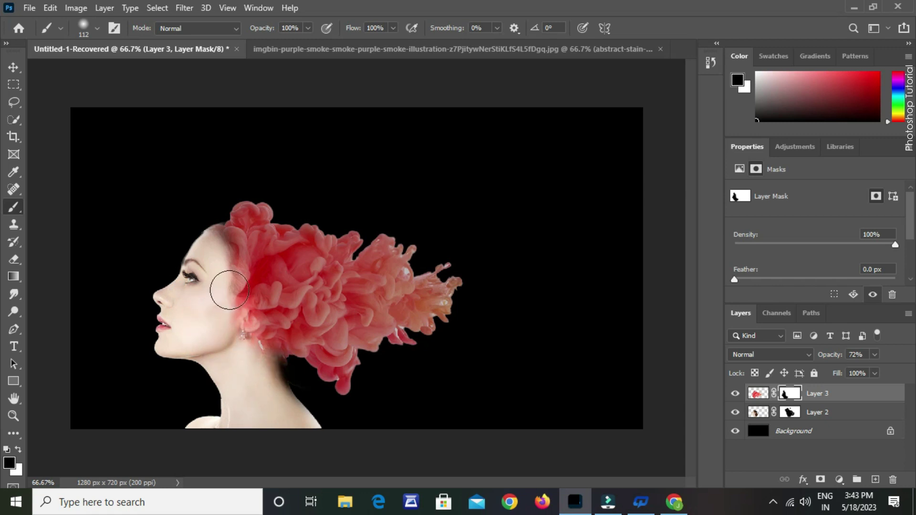
Step: Paint white on Layer 3's mask with a 47 px brush to restore the ink along the hairline and behind the neck
ctrl+click(224, 279)
ctrl+click(299, 289)
click(789, 393)
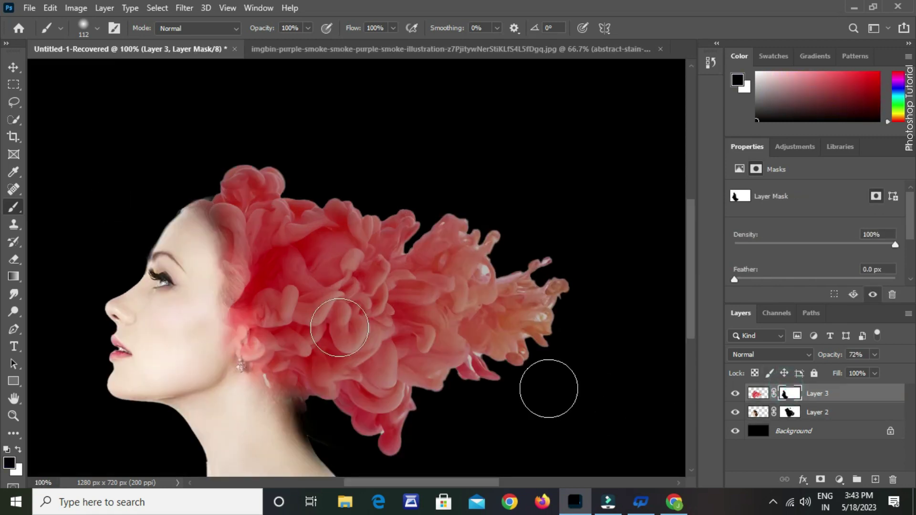
click(19, 449)
right_click(145, 193)
mouse_move(240, 225)
mouse_down()
mouse_move(196, 204)
mouse_move(226, 240)
mouse_move(236, 293)
mouse_move(226, 331)
mouse_move(236, 267)
mouse_move(236, 355)
mouse_move(276, 375)
mouse_move(302, 413)
mouse_up()
click(92, 108)
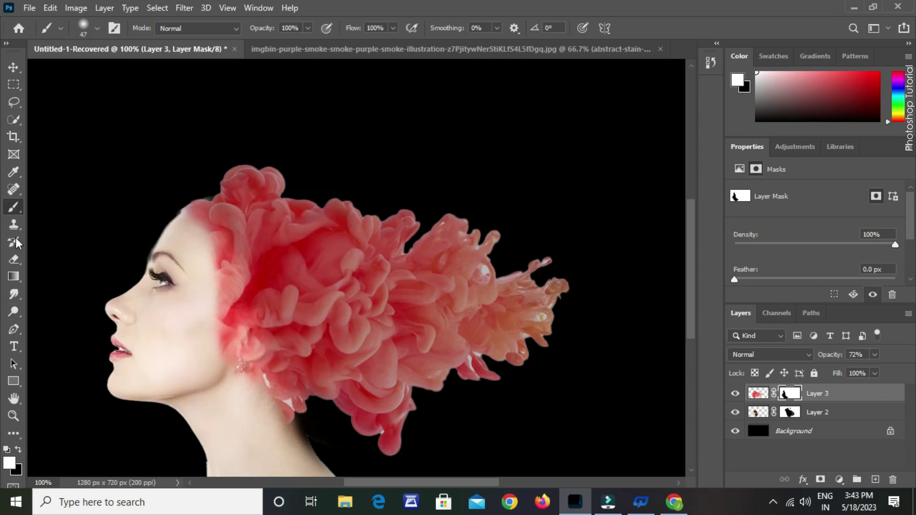
Step: Try to uncover the ear by painting black on Layer 3's mask
click(18, 449)
mouse_move(236, 334)
mouse_down()
mouse_move(251, 320)
mouse_move(261, 344)
mouse_move(241, 350)
mouse_move(270, 321)
mouse_move(255, 304)
mouse_move(274, 307)
mouse_move(260, 362)
mouse_move(277, 303)
mouse_move(310, 296)
mouse_move(250, 320)
mouse_up()
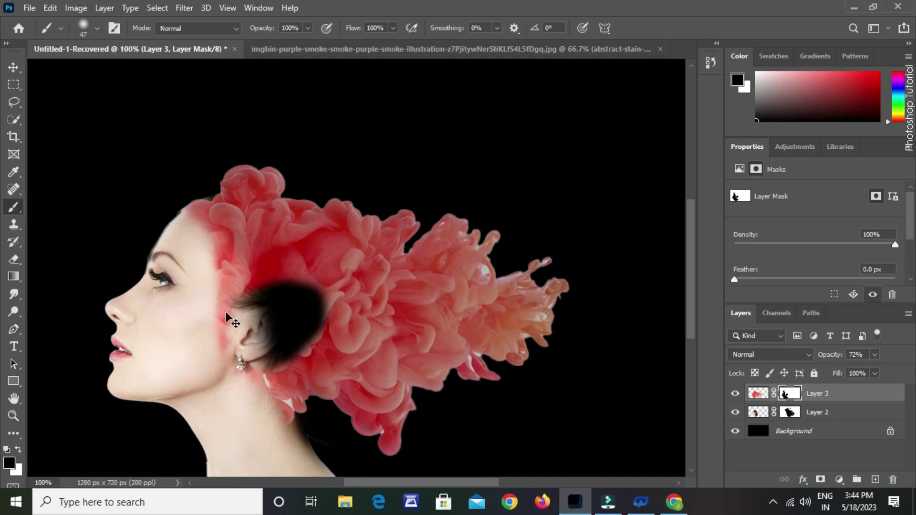
key(ctrl+z)
Step: Paint white on Layer 2's mask over the back of the head to bring back the ear and surrounding hair
click(790, 413)
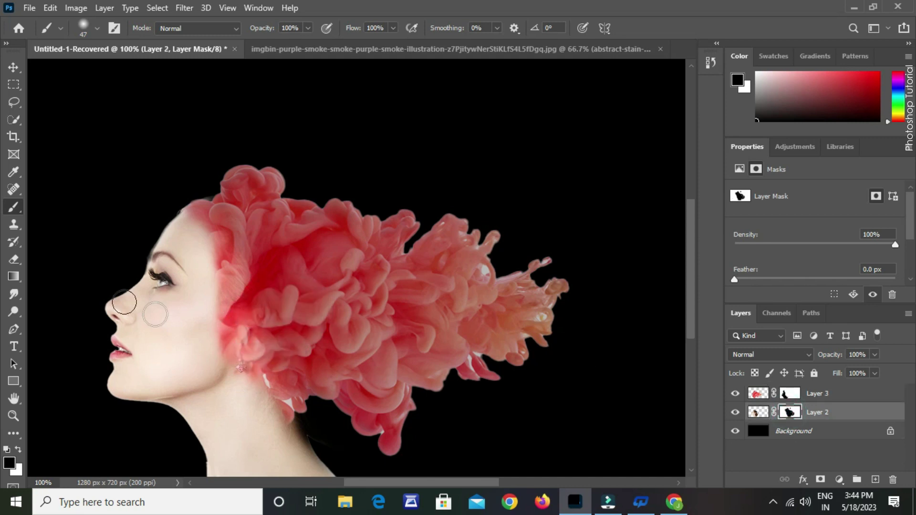
click(18, 449)
mouse_move(267, 239)
mouse_down()
mouse_move(308, 363)
mouse_move(314, 311)
mouse_move(276, 223)
mouse_move(301, 327)
mouse_up()
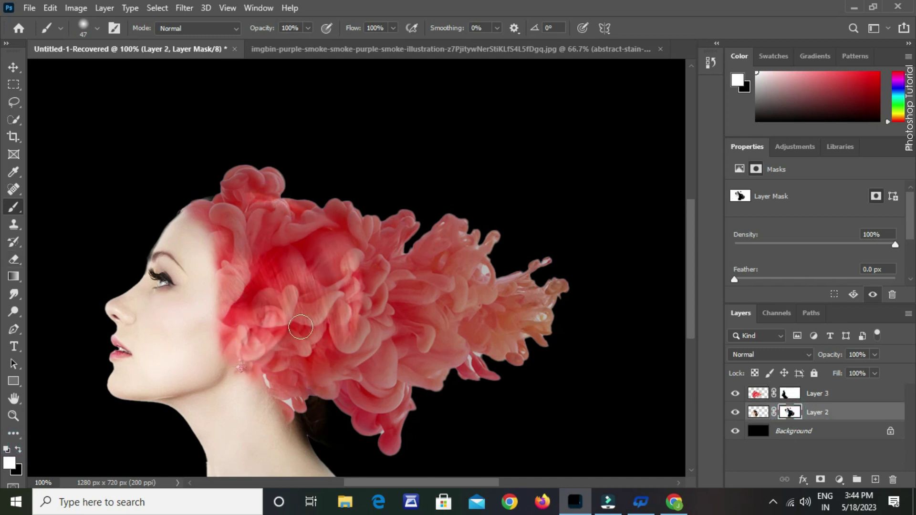
Step: Paint black on Layer 3's mask over the ear and earring to clear the ink from them
click(814, 394)
click(790, 393)
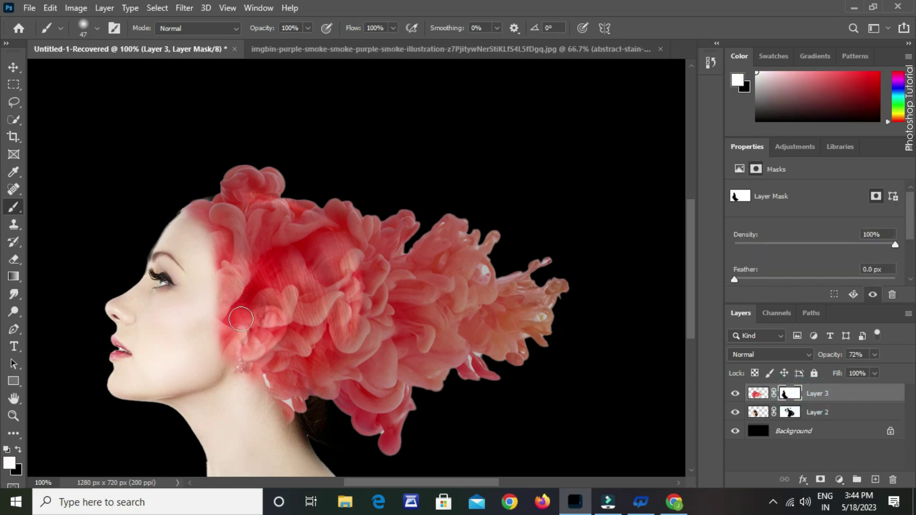
click(18, 450)
mouse_move(224, 344)
mouse_down()
mouse_move(271, 315)
mouse_move(228, 362)
mouse_move(249, 374)
mouse_up()
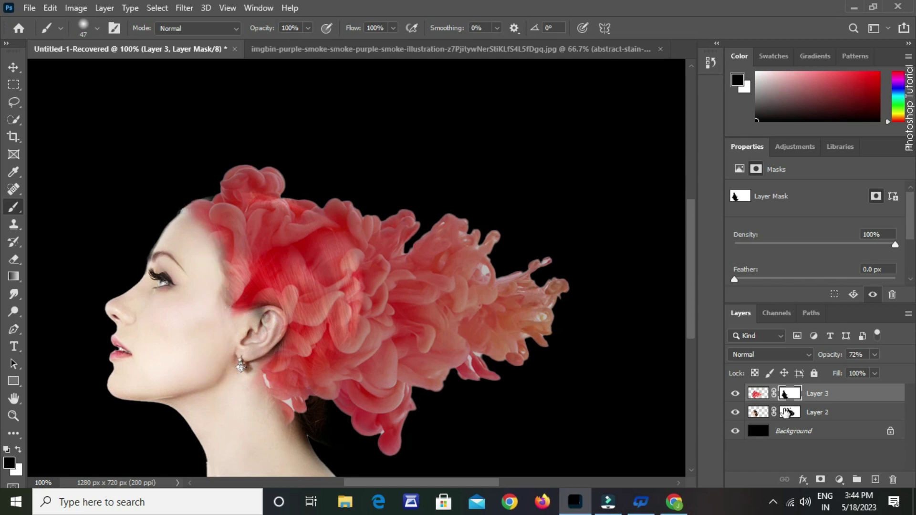
Step: Restore the ink edge along the hairline, around the ear and down the neck on Layer 3's mask with an 18 px white brush
click(18, 449)
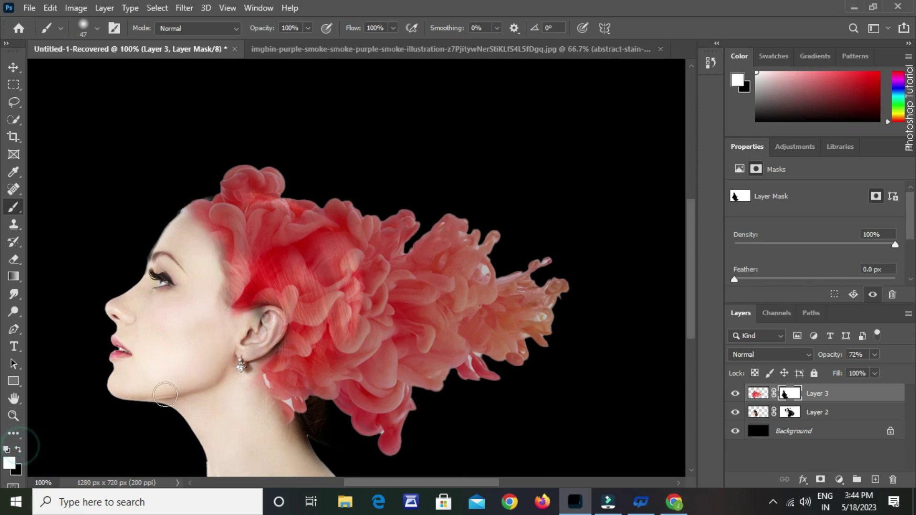
right_click(251, 302)
drag(334, 278, 319, 278)
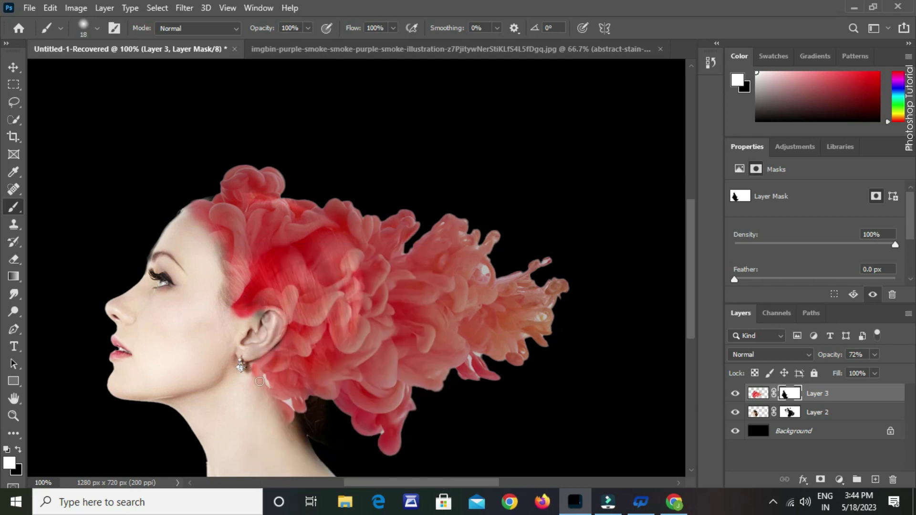
mouse_move(210, 208)
mouse_down()
mouse_move(188, 205)
mouse_move(228, 300)
mouse_move(261, 309)
mouse_up()
right_click(230, 308)
click(212, 196)
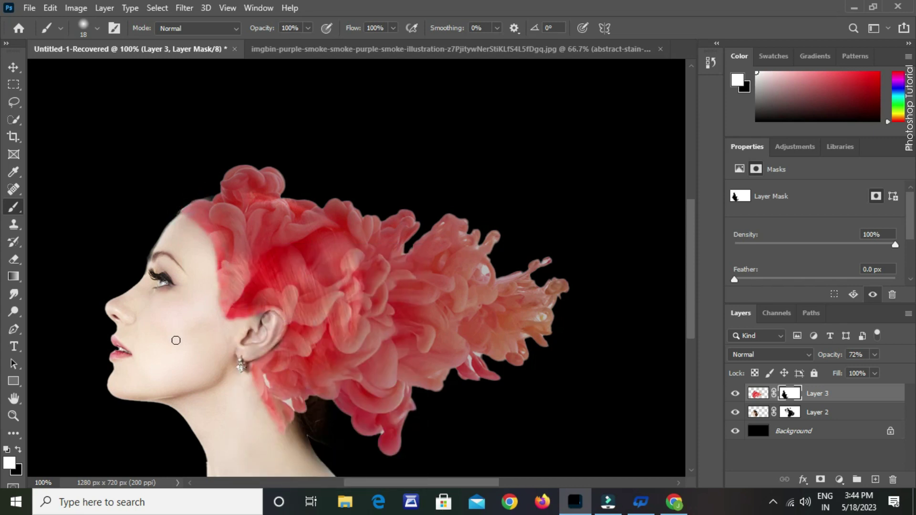
Step: Hide the hair showing through the ink by painting black on Layer 2's mask with a 127 px soft brush
click(790, 413)
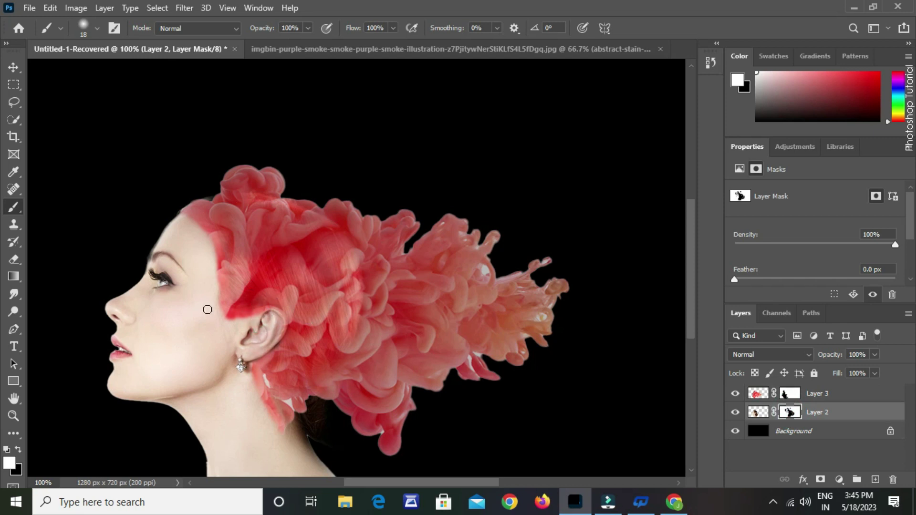
right_click(243, 229)
click(357, 262)
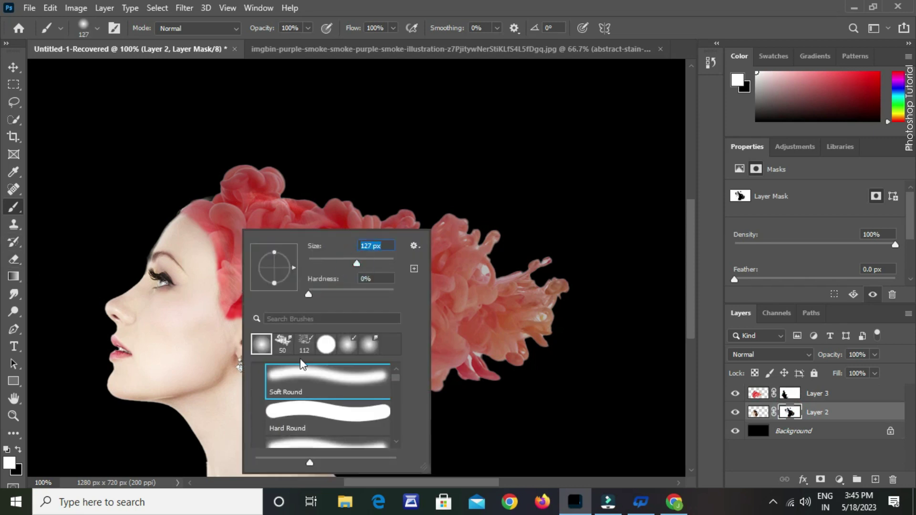
click(18, 450)
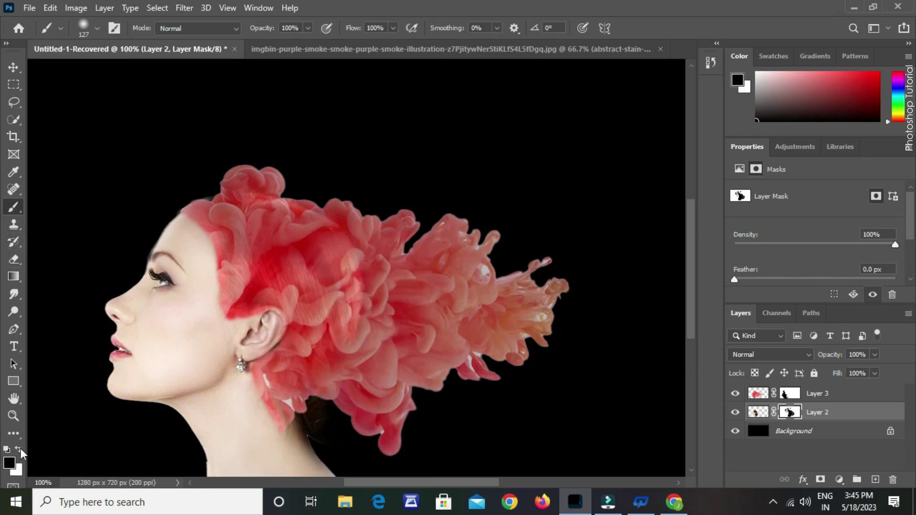
mouse_move(241, 198)
mouse_down()
mouse_move(266, 275)
mouse_move(351, 305)
mouse_move(336, 324)
mouse_up()
Step: Switch to a Hard Round 127 px brush and mask out the remaining hair behind the ink on Layer 2
right_click(331, 405)
click(406, 432)
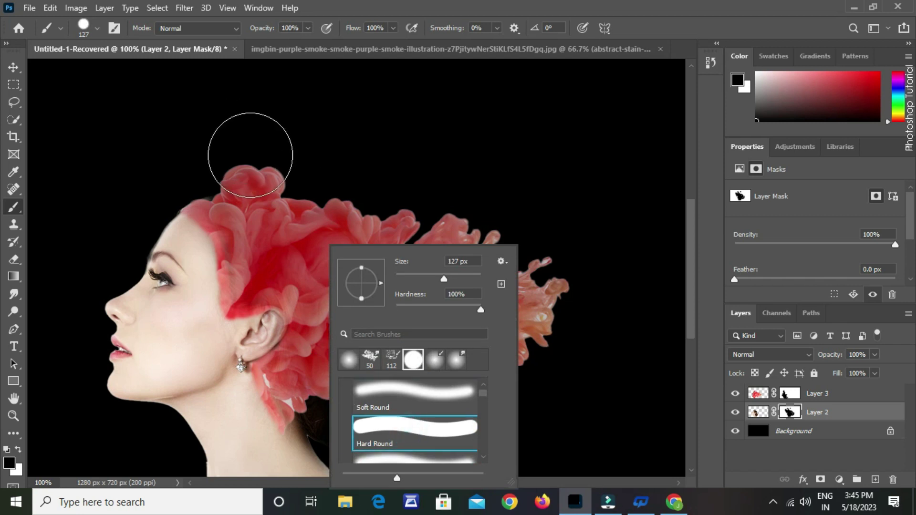
click(239, 177)
drag(298, 245, 330, 247)
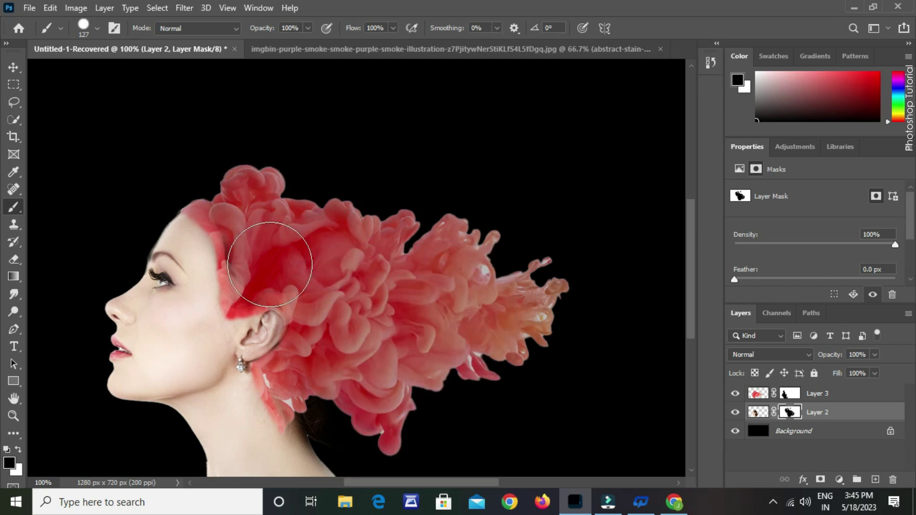
Step: Try to clean up the hairline and nape on Layer 2's mask with a 48 px hard round black brush
right_click(286, 258)
click(379, 277)
click(248, 283)
mouse_move(246, 264)
mouse_down()
mouse_move(241, 286)
mouse_move(310, 288)
mouse_move(319, 313)
mouse_move(302, 347)
mouse_move(323, 424)
mouse_up()
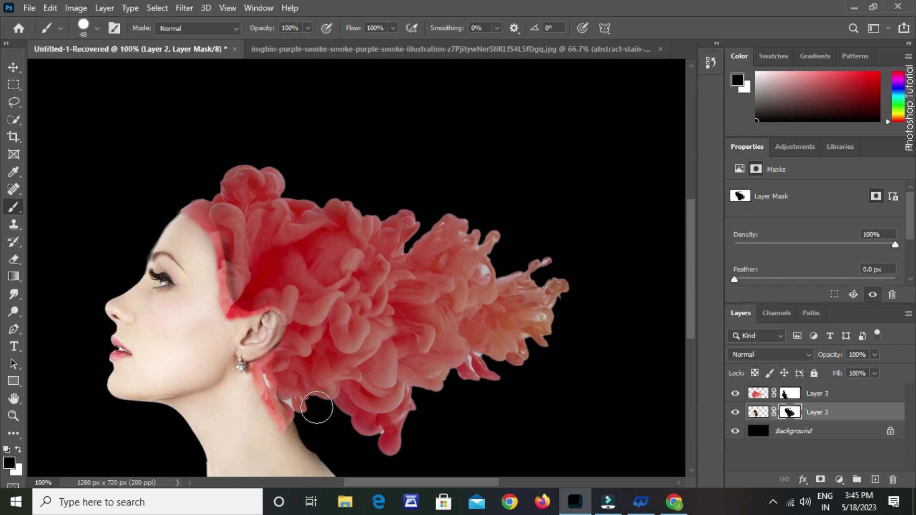
key(ctrl+z)
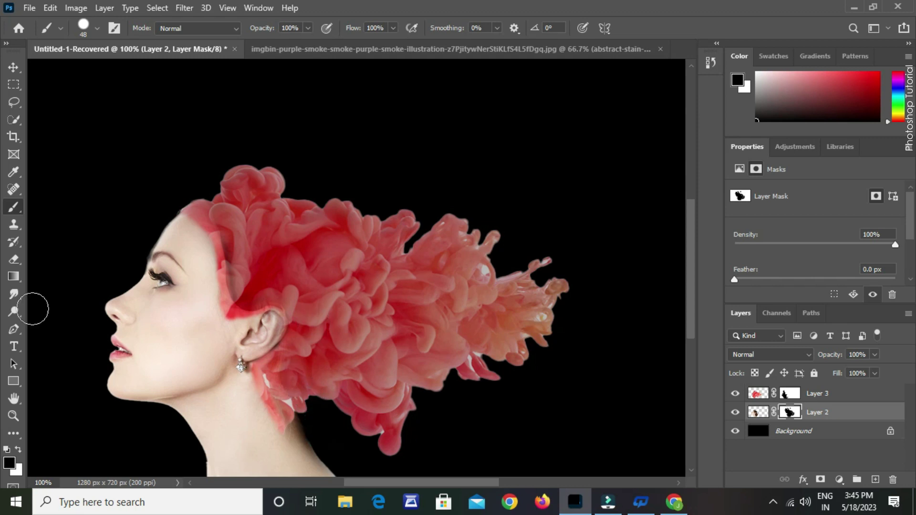
Step: Try softening the hairline on Layer 2's mask with a 48 px Soft Round brush, and undo the recent mask strokes
right_click(257, 326)
click(382, 395)
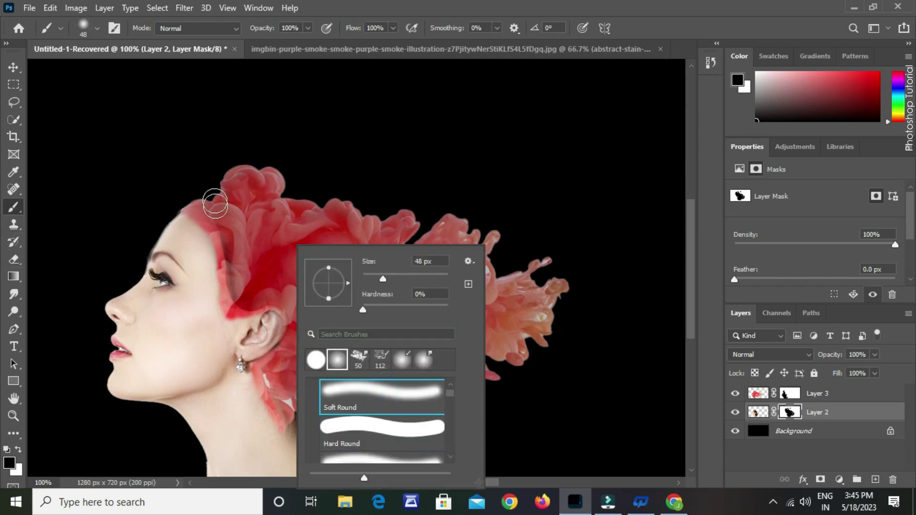
drag(214, 201, 239, 279)
key(ctrl+z)
key(ctrl+z)
key(ctrl+z)
key(ctrl+z)
key(ctrl+z)
key(ctrl+z)
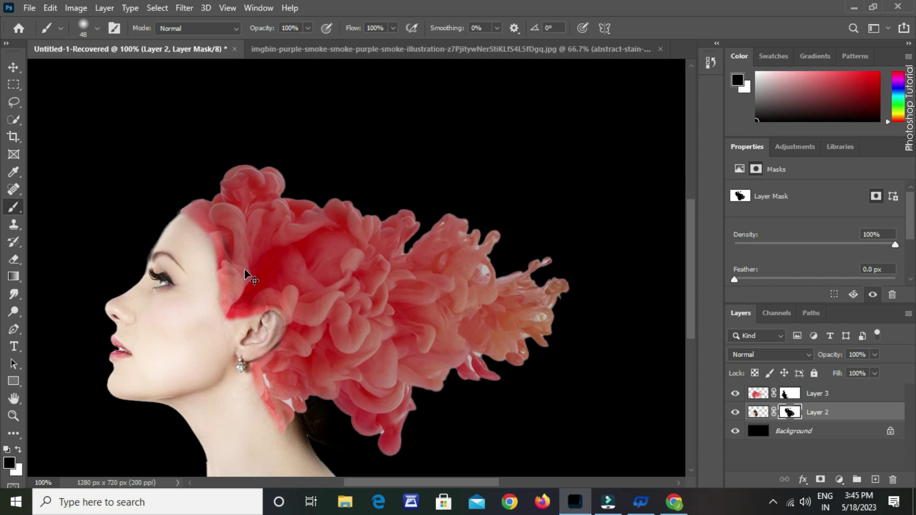
Step: With a 77 px soft brush on Layer 2's mask, hide the hair left at the nape and restore the skin along the hairline in white
right_click(245, 270)
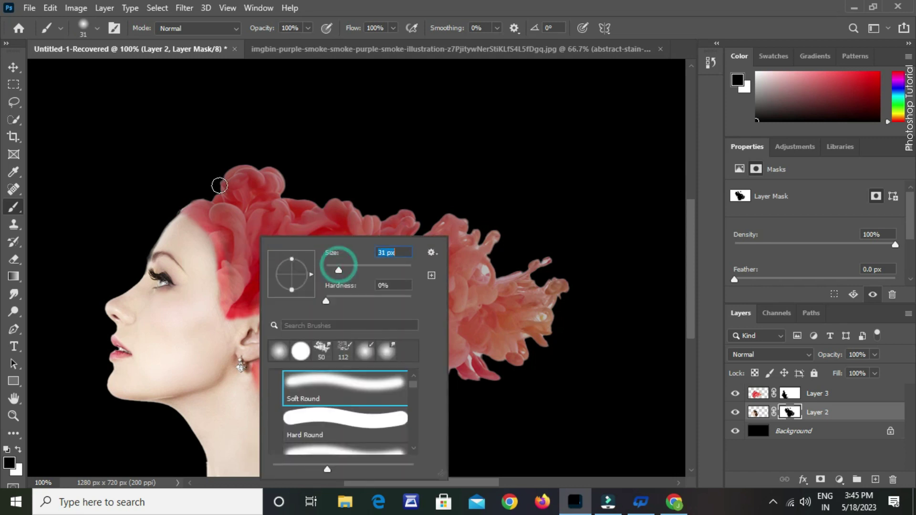
click(361, 267)
click(232, 185)
mouse_move(245, 256)
mouse_down()
mouse_move(256, 276)
mouse_move(306, 286)
mouse_up()
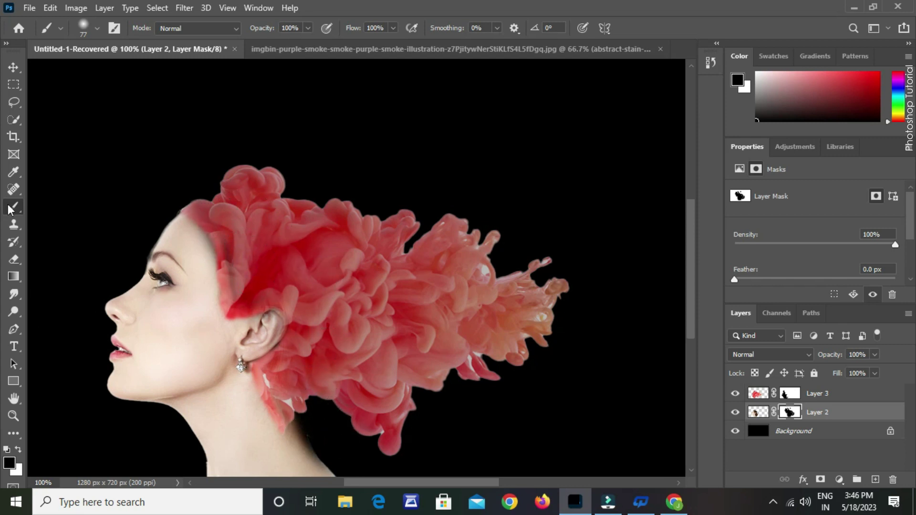
key(x)
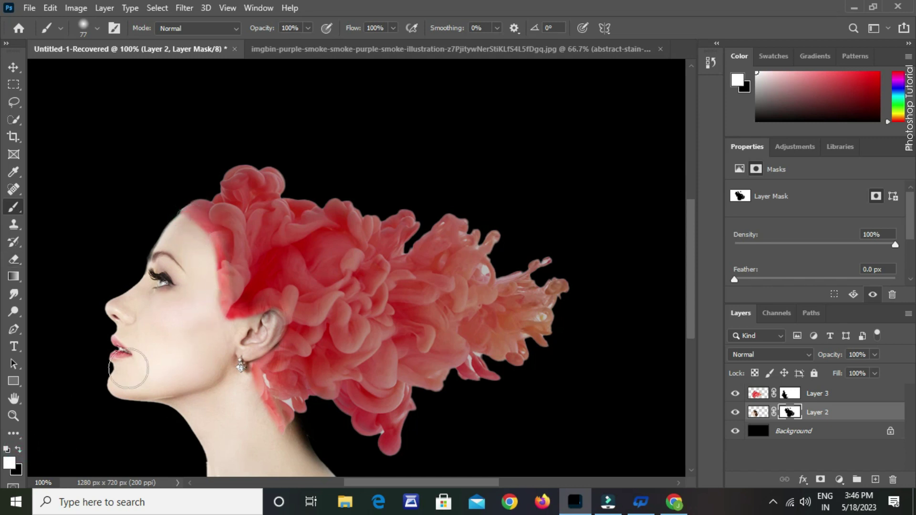
click(272, 422)
Step: With the Magic Wand at tolerance 32, select and delete the pale background patches inside the ink on Layer 3 near the neck
right_click(14, 120)
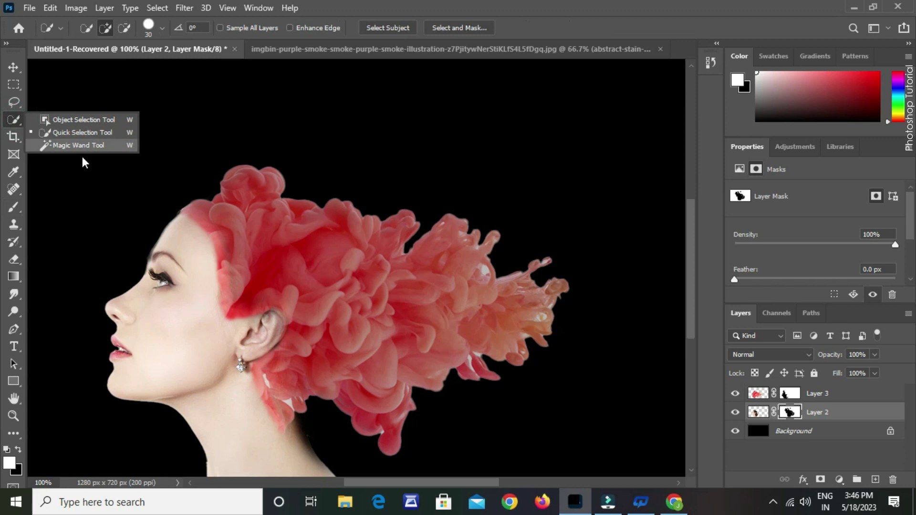
click(72, 147)
click(752, 393)
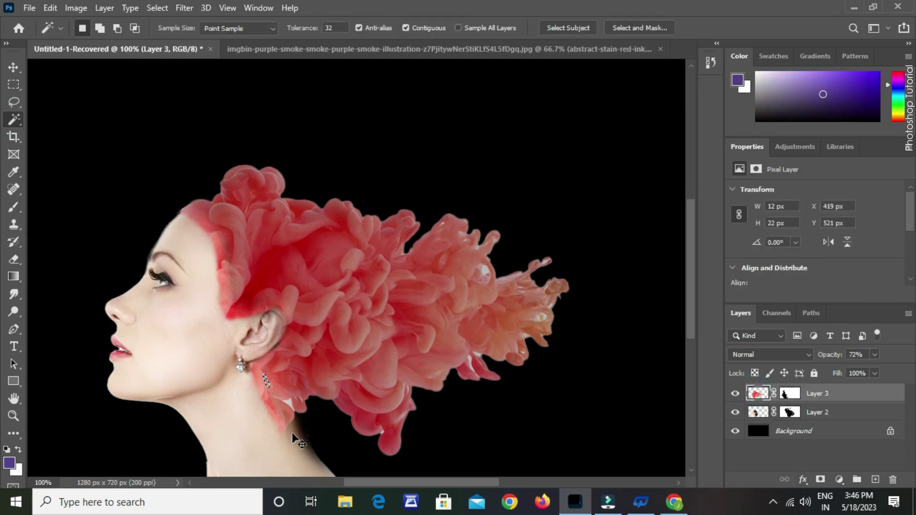
click(286, 403)
key(ctrl+d)
Step: Remove the light background patches trapped between the splashes of the ink's tail and lower edge on Layer 3 with the Magic Wand
click(485, 270)
click(461, 233)
click(541, 313)
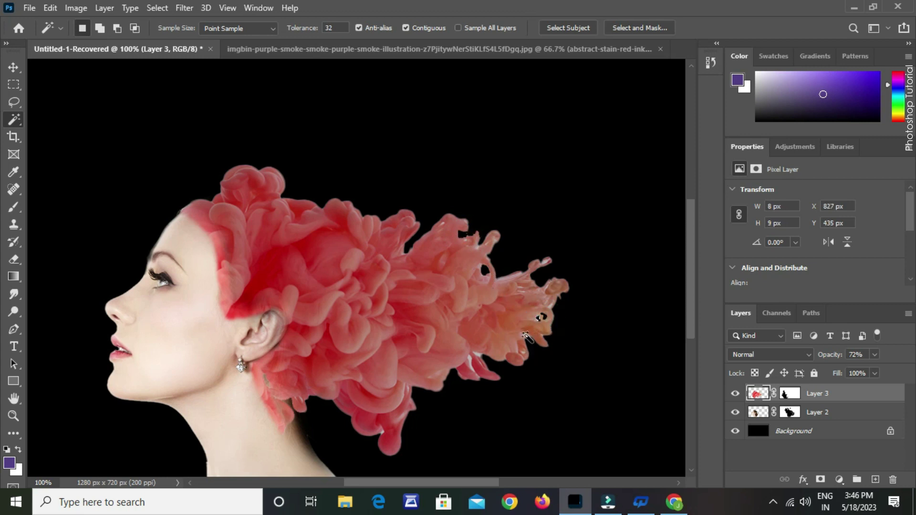
click(472, 364)
click(378, 434)
key(ctrl+d)
click(13, 66)
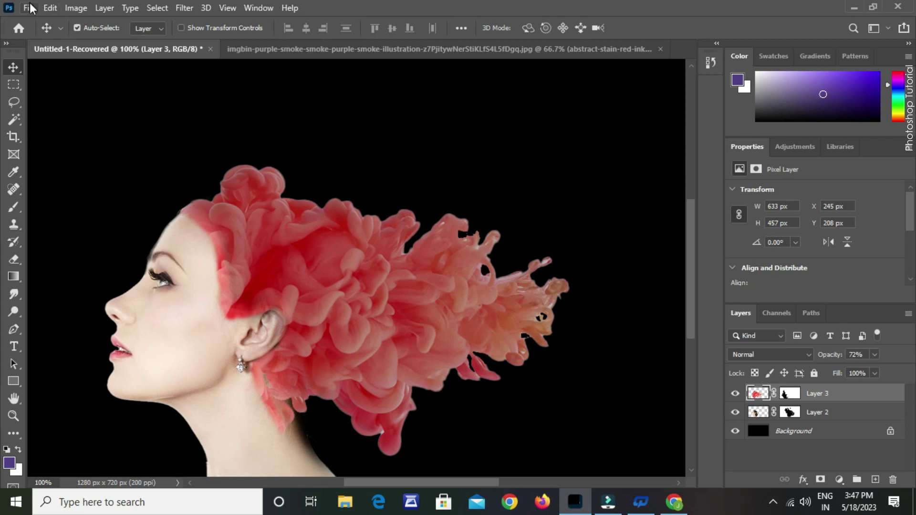
Step: Bring the ink back over the ear by painting white on Layer 3's mask with the 77 px soft brush
click(14, 415)
right_click(277, 295)
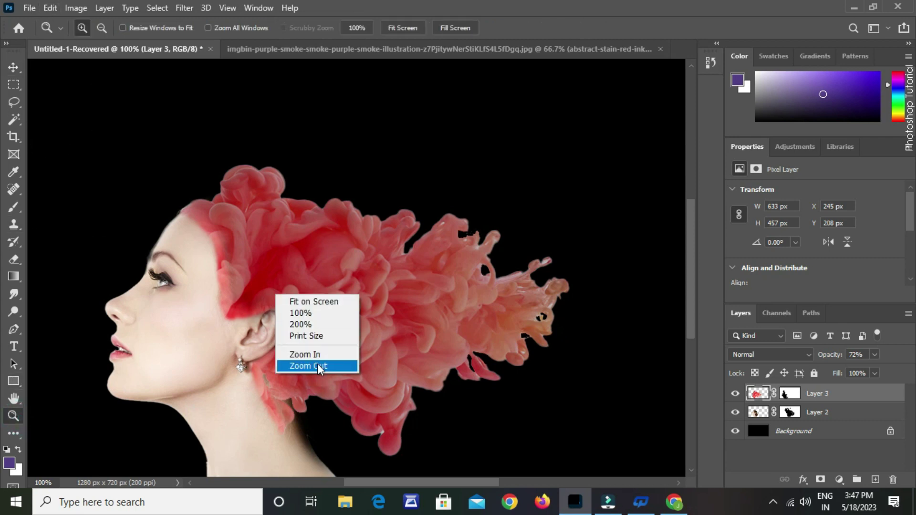
click(316, 303)
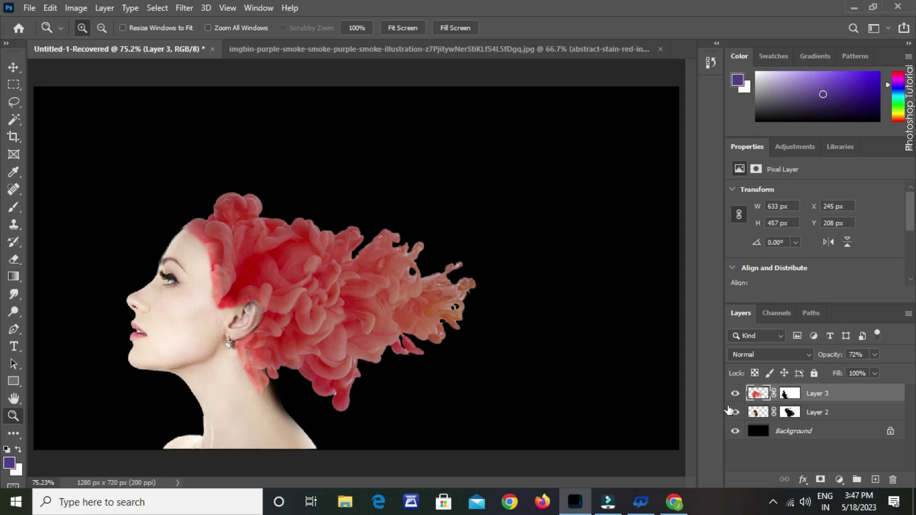
click(790, 412)
click(13, 206)
right_click(247, 246)
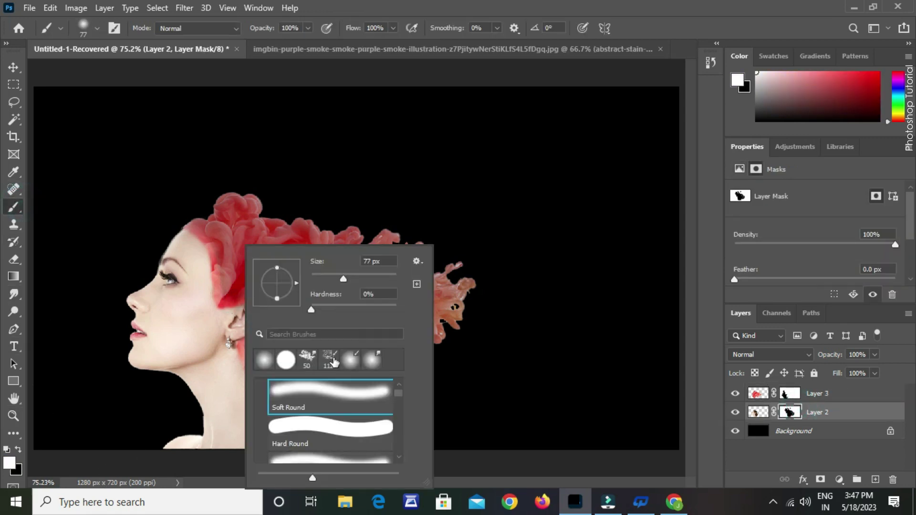
click(228, 299)
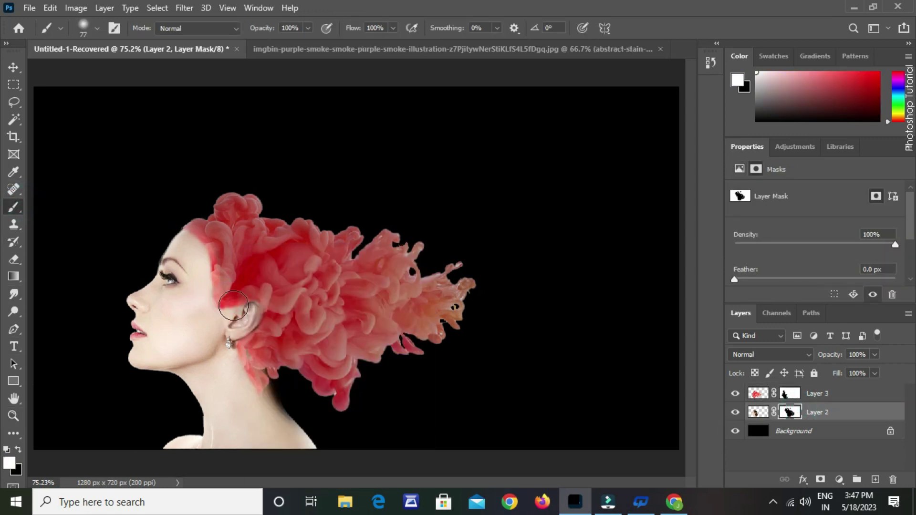
click(800, 395)
mouse_move(231, 303)
mouse_down()
mouse_move(243, 328)
mouse_move(238, 297)
mouse_move(249, 339)
mouse_move(257, 305)
mouse_move(234, 345)
mouse_up()
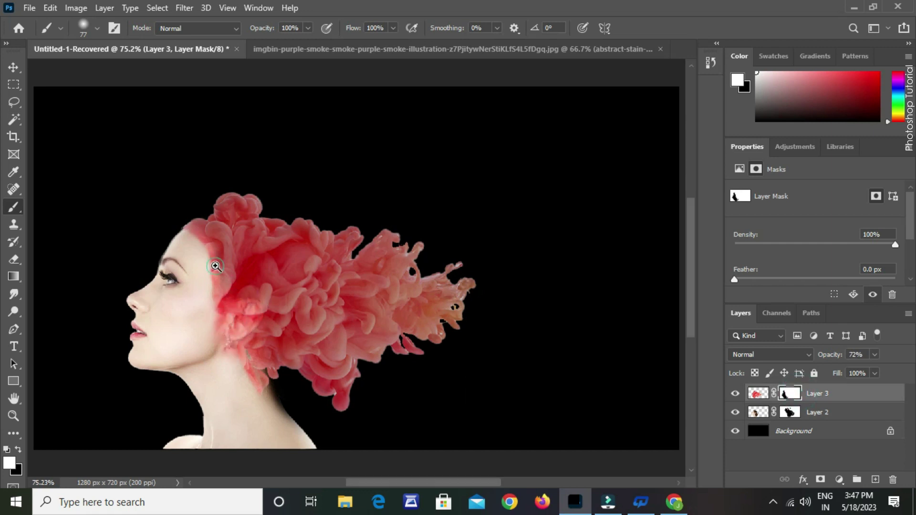
Step: Paint white on Layer 3's mask to extend the ink over the hairline, cheek, jaw and upper neck
scroll(215, 266, up, 3)
mouse_move(153, 205)
mouse_down()
mouse_move(189, 218)
mouse_move(217, 334)
mouse_up()
scroll(310, 259, down, 1)
scroll(310, 259, down, 3)
mouse_move(214, 164)
mouse_down()
mouse_move(179, 286)
mouse_move(194, 316)
mouse_move(167, 442)
mouse_move(320, 436)
mouse_up()
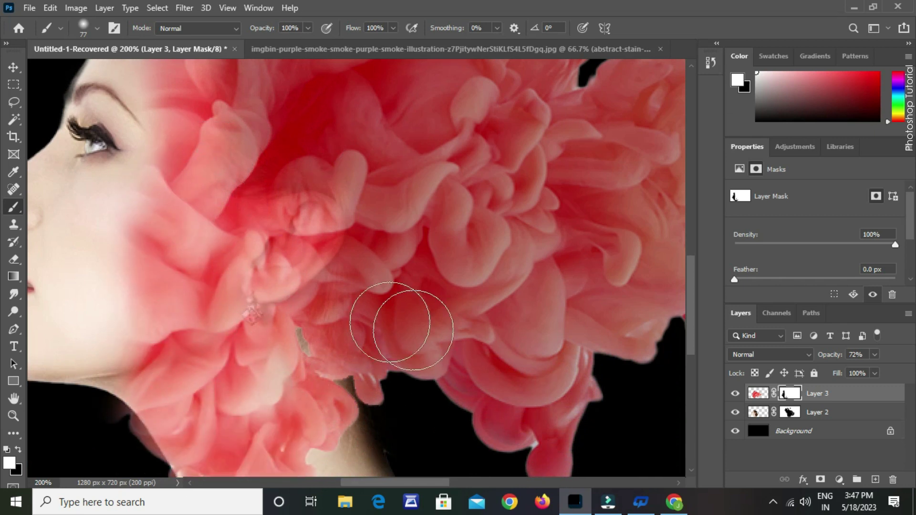
scroll(448, 367, down, 2)
mouse_move(164, 322)
mouse_down()
mouse_move(86, 375)
mouse_move(285, 449)
mouse_up()
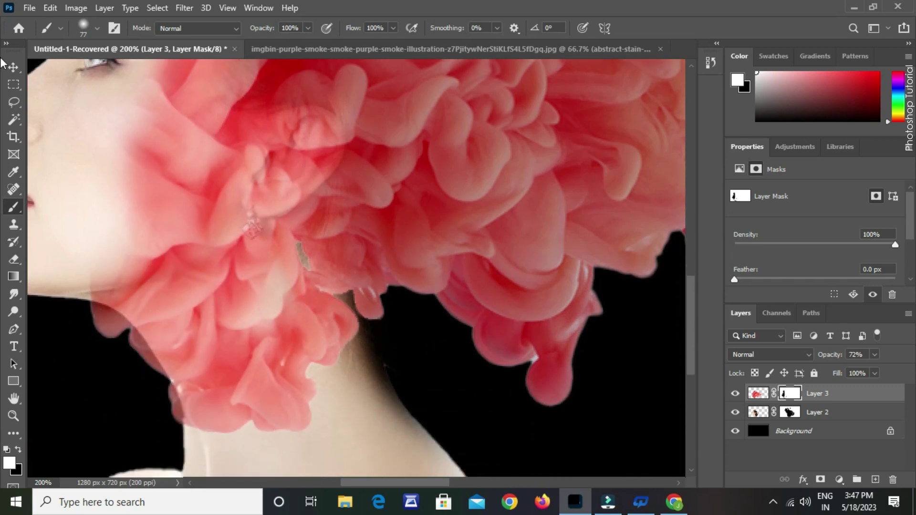
click(14, 67)
Step: Hide the woman's neck and shoulders by painting black on Layer 2's mask with the 77 px soft brush
click(13, 416)
right_click(249, 329)
click(210, 328)
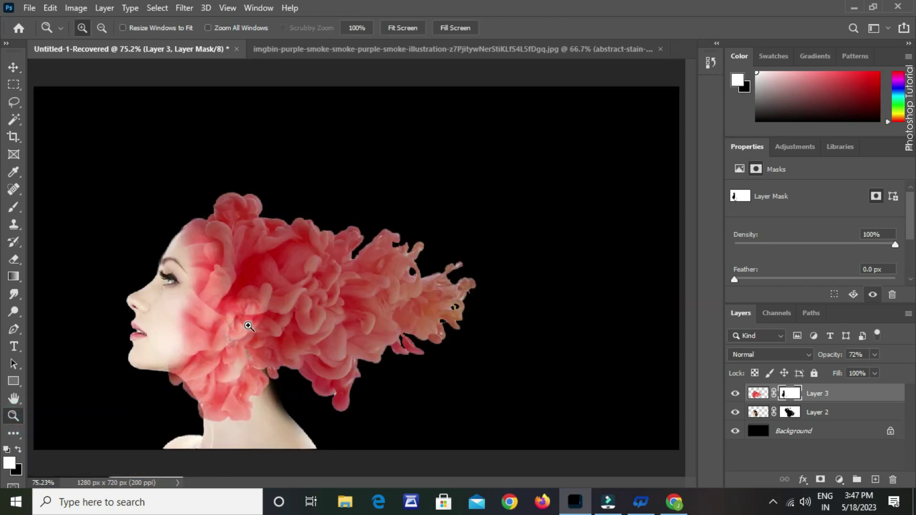
click(810, 414)
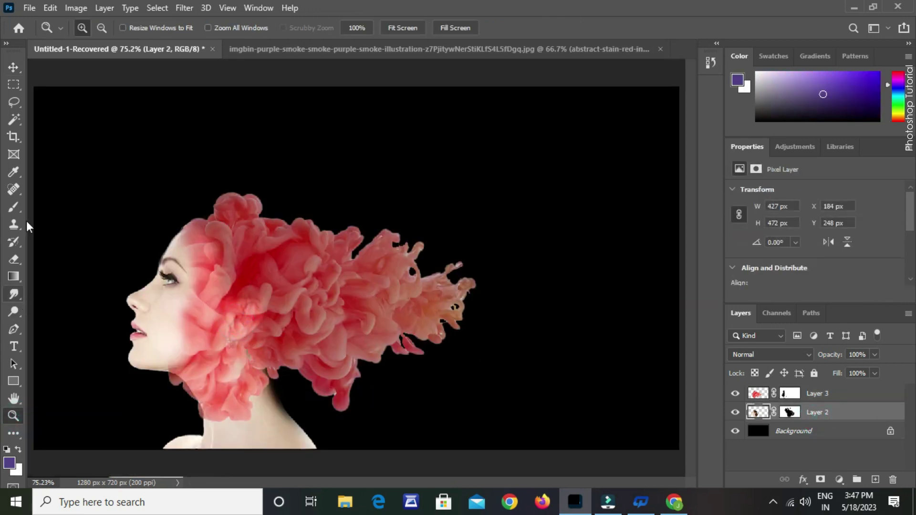
click(13, 206)
click(19, 449)
mouse_move(315, 431)
mouse_down()
mouse_move(153, 457)
mouse_move(115, 451)
mouse_up()
key(ctrl+z)
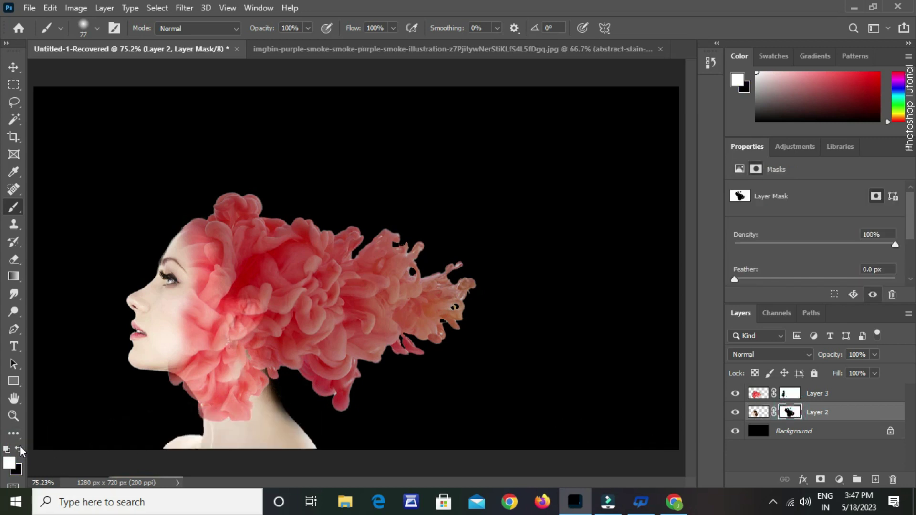
drag(163, 454, 237, 442)
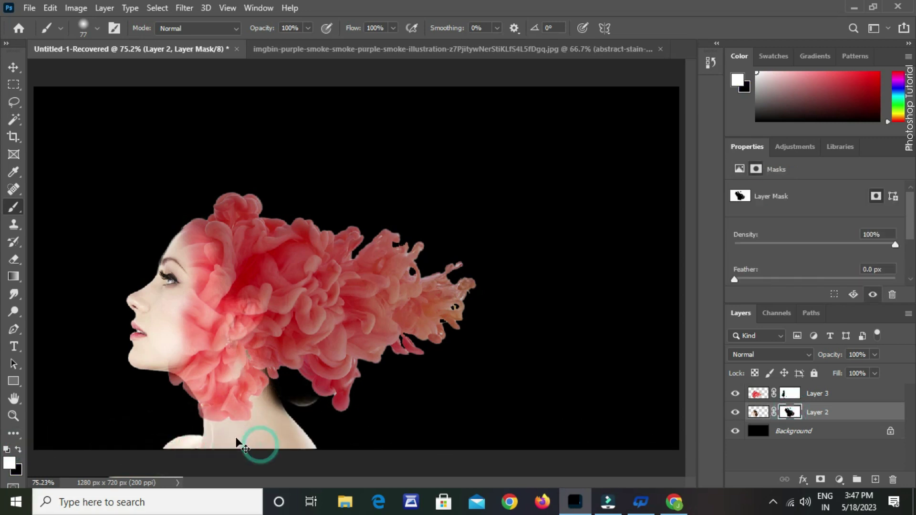
mouse_move(195, 442)
mouse_down()
mouse_move(366, 435)
mouse_move(223, 422)
mouse_move(304, 403)
mouse_move(204, 406)
mouse_move(174, 390)
mouse_up()
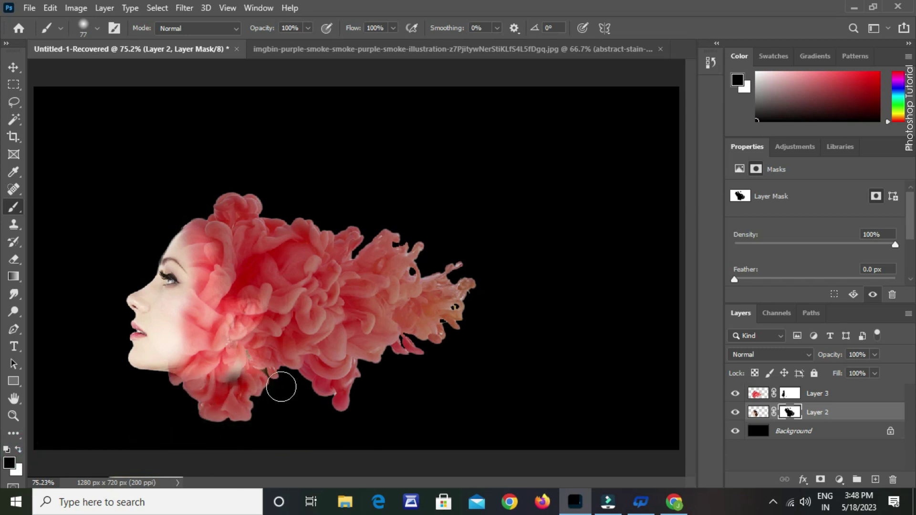
Step: Try painting along the ink's edge below the jaw on Layer 3, and undo the strokes
click(756, 395)
click(791, 392)
mouse_move(192, 424)
mouse_down()
mouse_move(258, 414)
mouse_move(239, 404)
mouse_move(197, 405)
mouse_move(169, 387)
mouse_move(239, 393)
mouse_up()
click(170, 389)
key(ctrl+z)
key(ctrl+z)
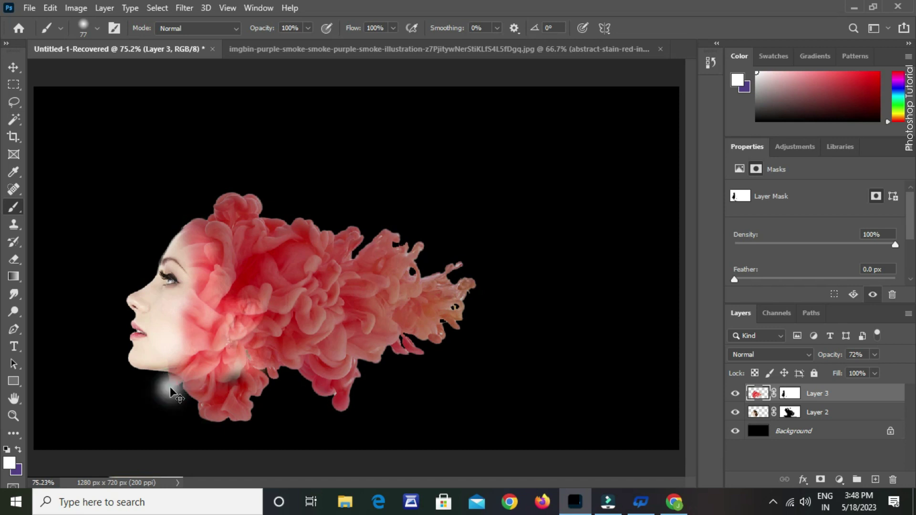
Step: Switch to a Hard Round 77 px brush and mask out the ink directly under the chin in black on Layer 3's mask
click(790, 393)
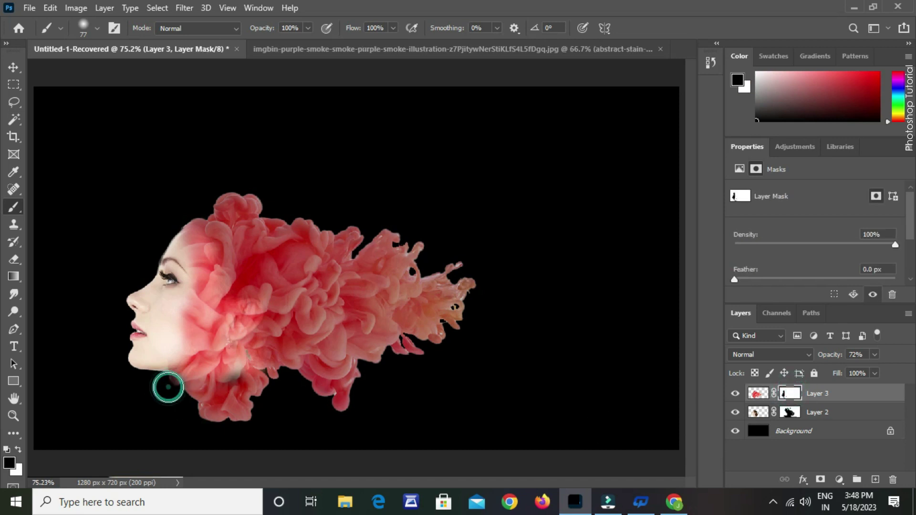
right_click(166, 390)
click(200, 428)
click(110, 404)
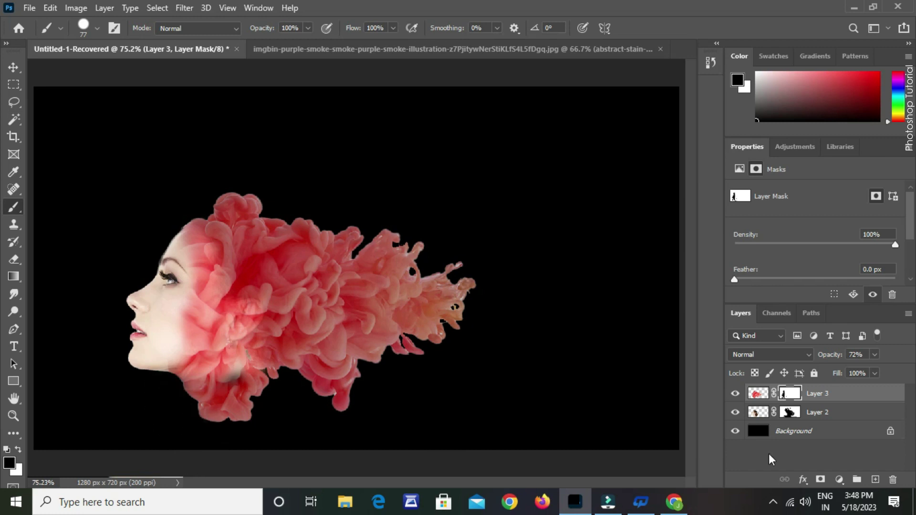
Step: Raise the opacity of Layer 3 to 100%
click(874, 355)
drag(874, 371, 901, 382)
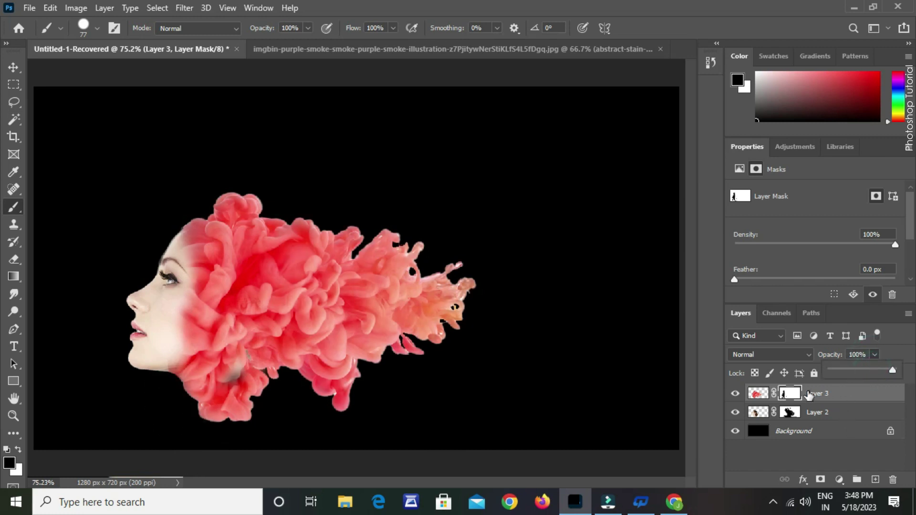
click(806, 397)
click(14, 70)
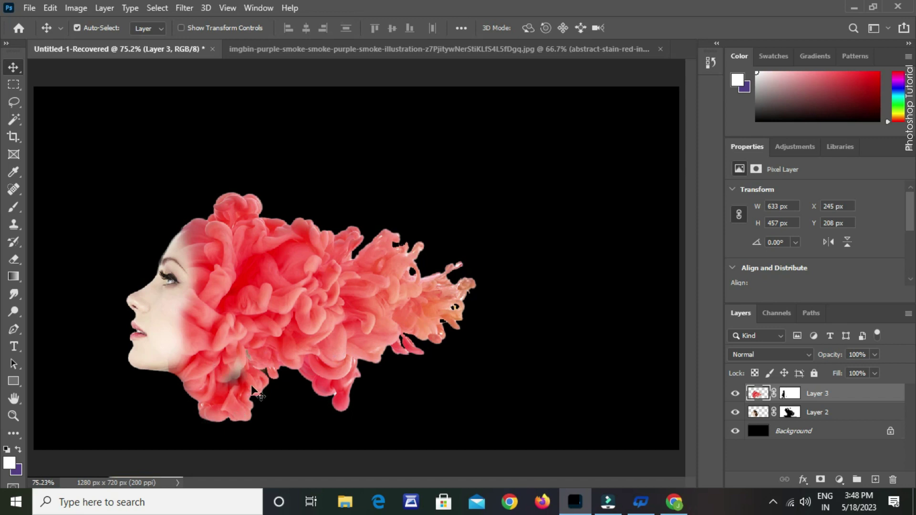
Step: Cover the dark grey patch in the ink below the ear by touching up Layer 3's mask with the 77 px hard brush
key(b)
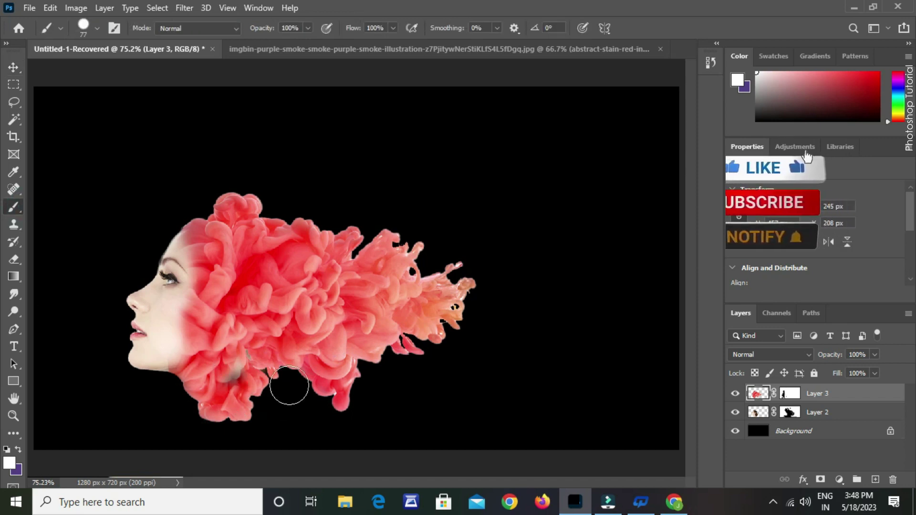
click(241, 379)
key(ctrl+z)
click(787, 393)
click(226, 376)
key(ctrl+z)
key(x)
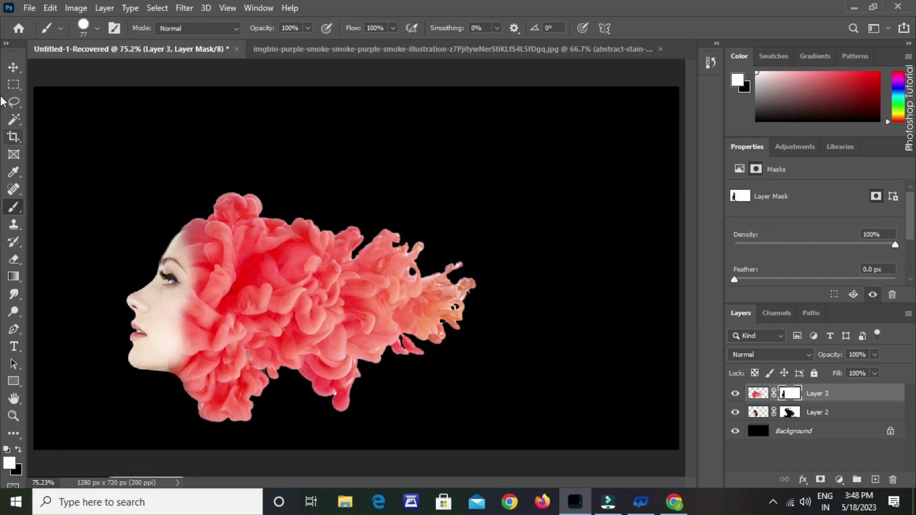
Step: Select Layers 2 and 3 together, scale them up to about 939 x 692 px and centre them on the canvas
click(13, 68)
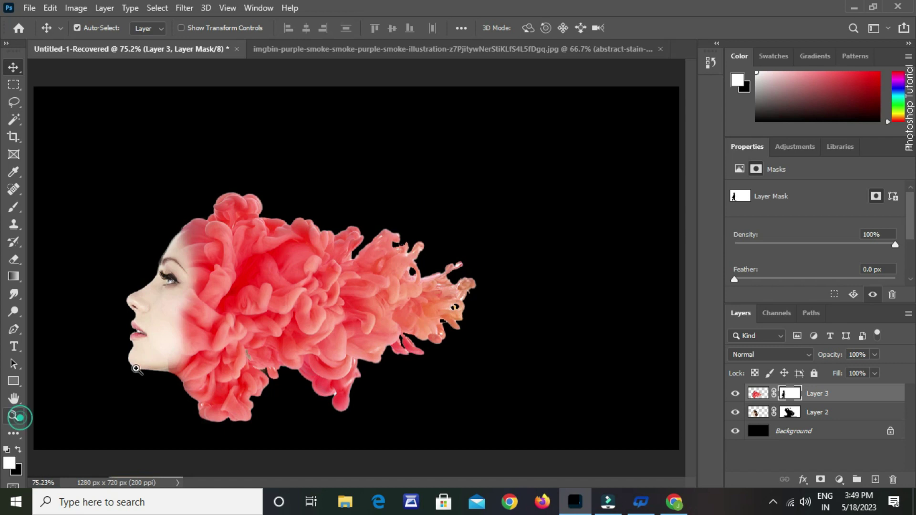
right_click(246, 309)
key(Escape)
click(13, 67)
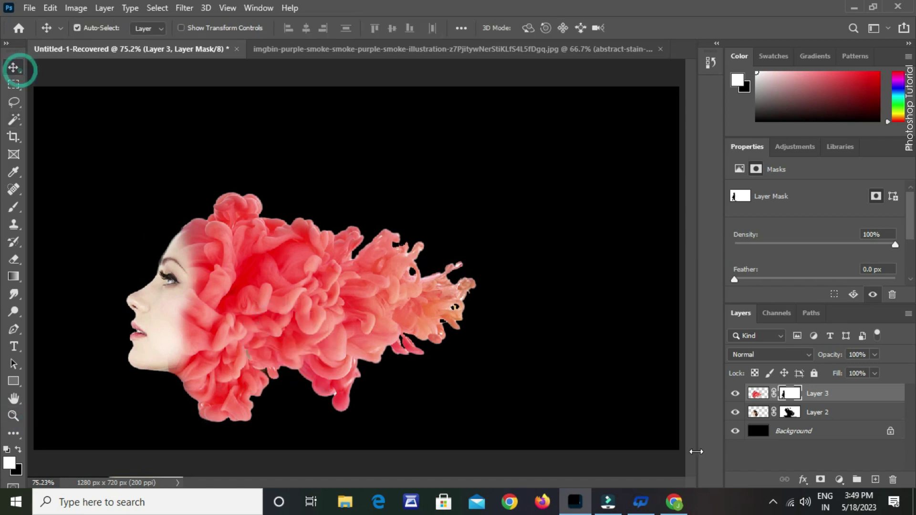
shift+click(802, 413)
key(ctrl+t)
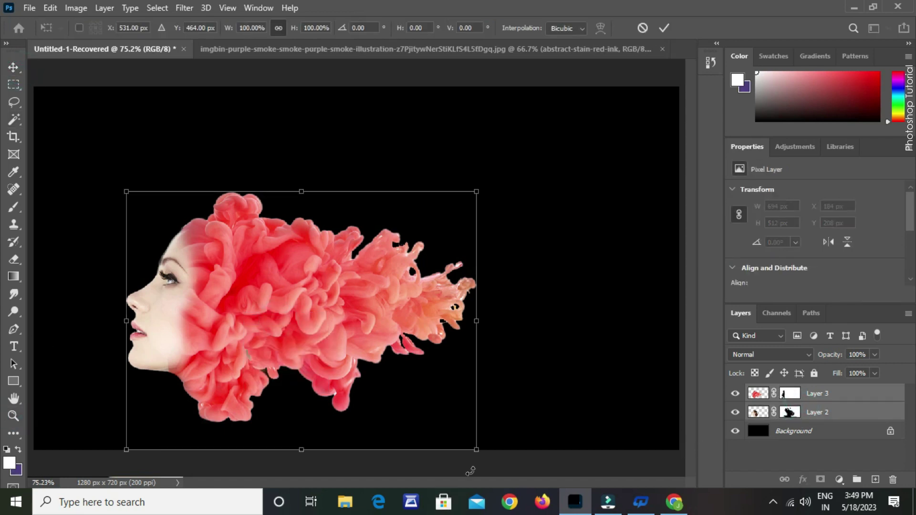
drag(476, 447, 597, 479)
drag(510, 367, 541, 314)
key(Return)
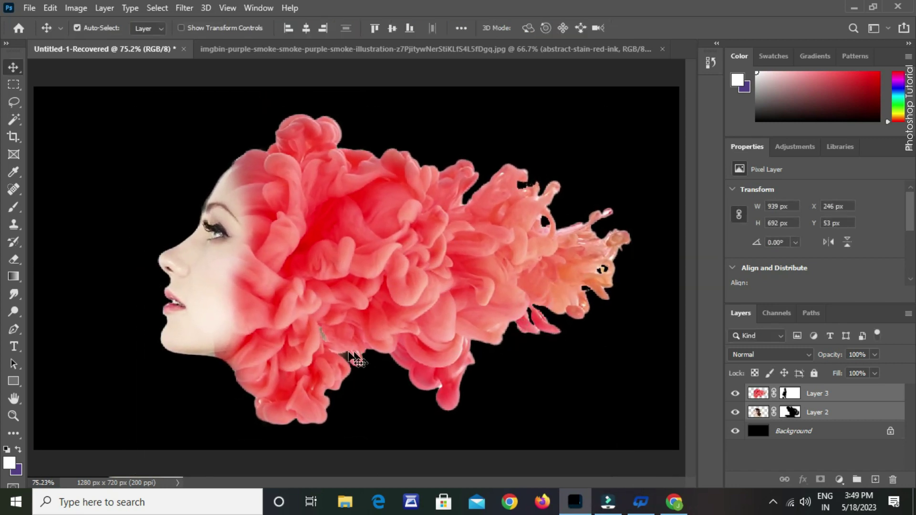
Step: Try painting under the chin directly on Layer 3's pixels in white, and undo the stroke
click(818, 393)
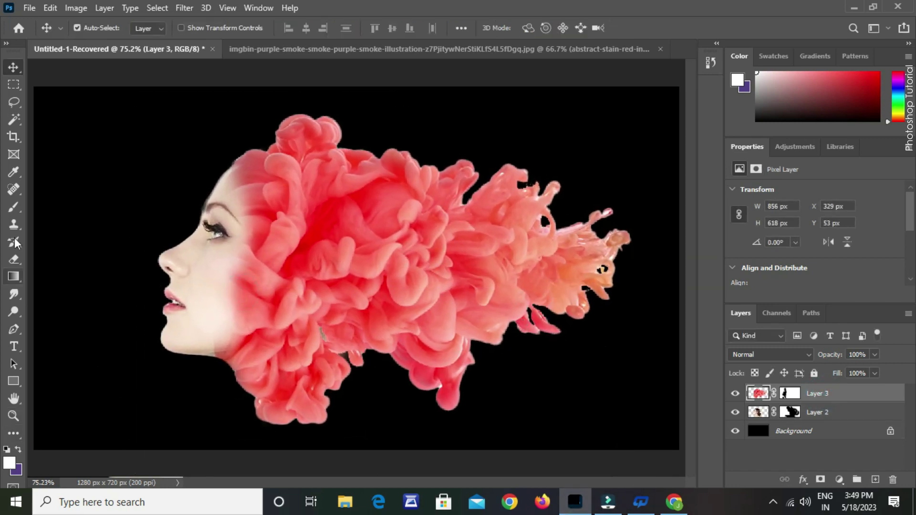
key(b)
mouse_move(198, 344)
mouse_down()
mouse_move(181, 430)
mouse_move(189, 360)
mouse_up()
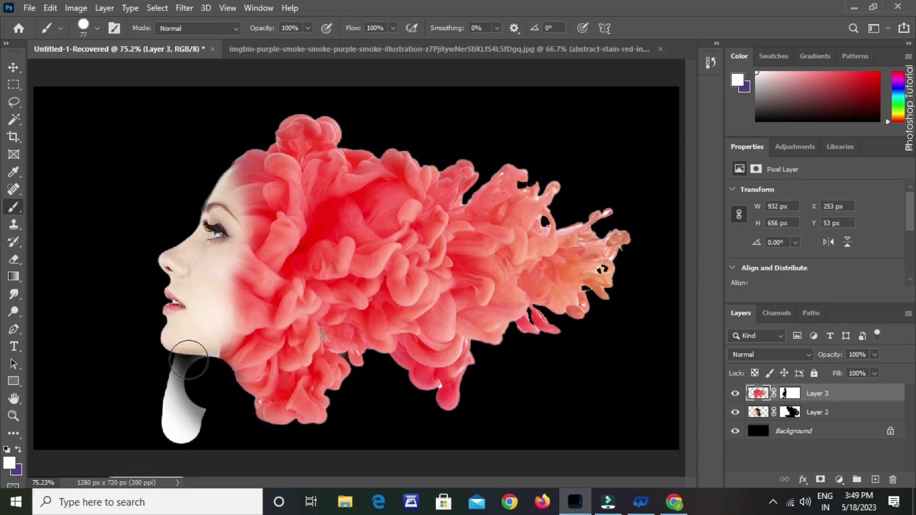
key(ctrl+z)
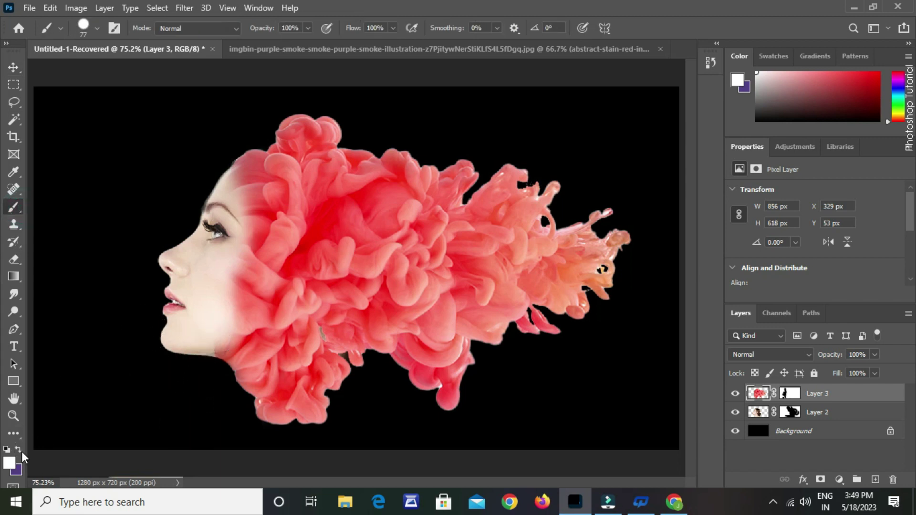
Step: With a Soft Round 77 px black brush on Layer 3's mask, soften the ink's edge along the jaw and lower cheek
click(19, 450)
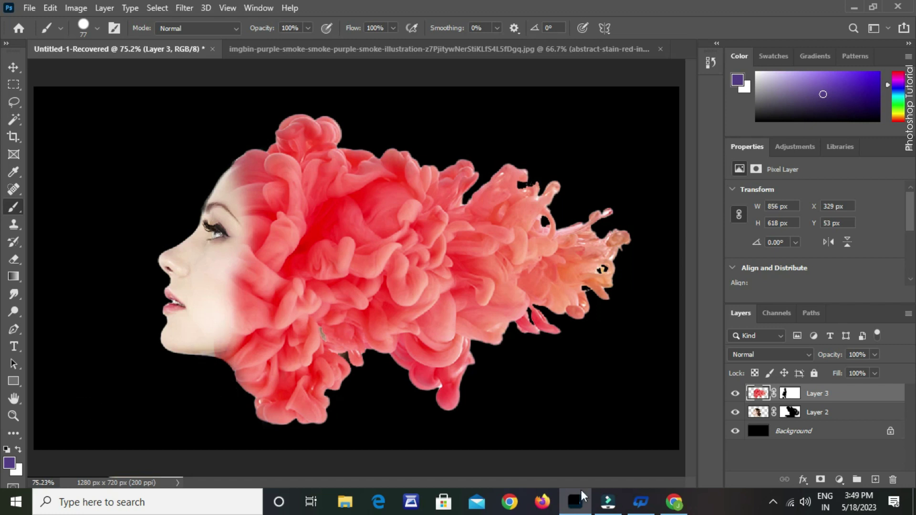
click(784, 393)
click(19, 450)
click(19, 450)
right_click(210, 354)
click(131, 343)
key(ctrl+2)
right_click(296, 397)
click(375, 395)
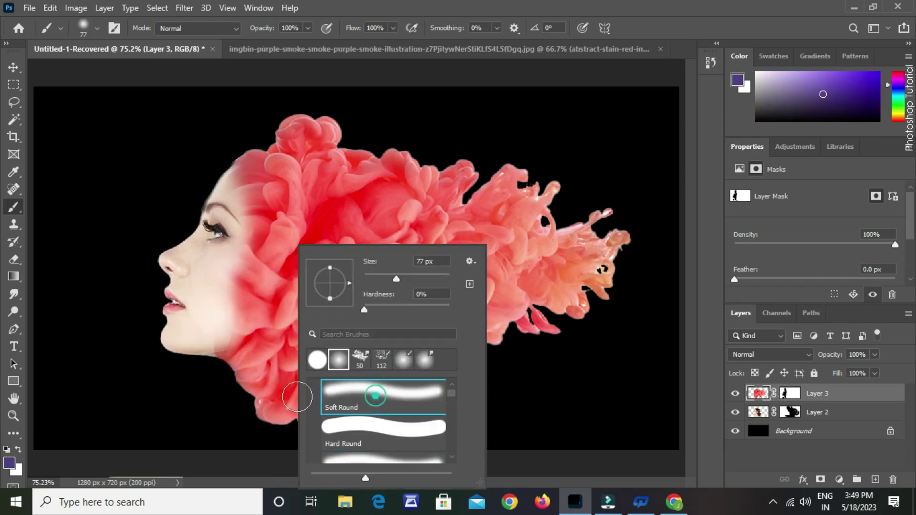
click(787, 394)
mouse_move(242, 330)
mouse_down()
mouse_move(212, 330)
mouse_move(214, 353)
mouse_move(202, 327)
mouse_move(227, 306)
mouse_up()
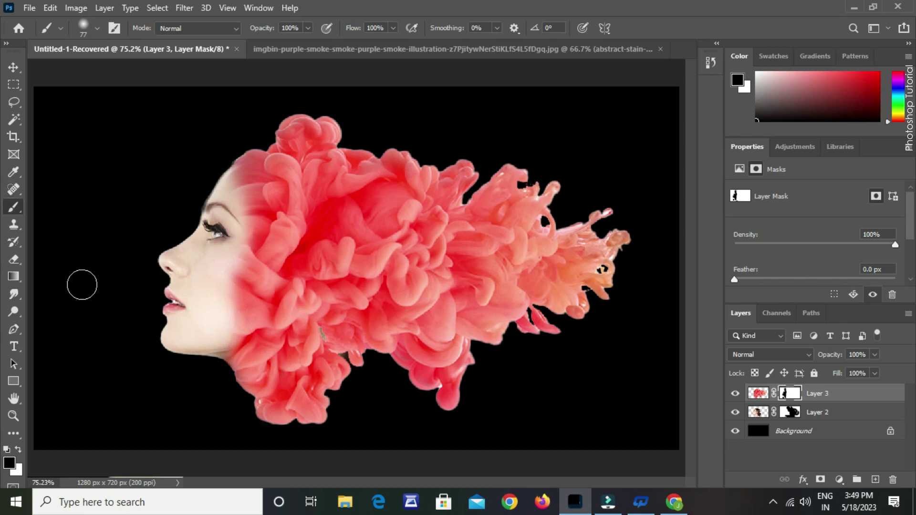
click(9, 68)
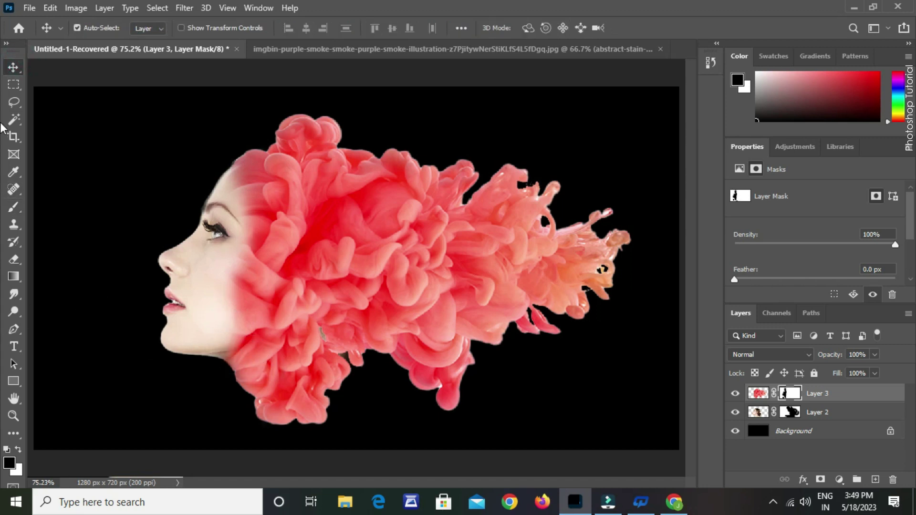